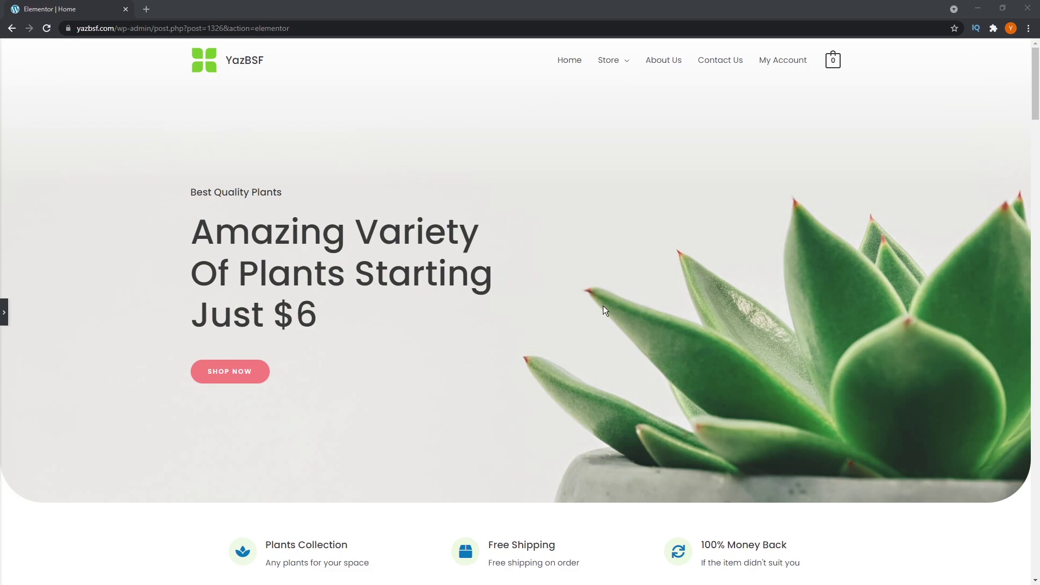
Step: Scroll the home page down to the plant product grid and back up
{"action": "scroll", "coordinate": [603, 305], "scroll_direction": "down", "scroll_amount": 15}
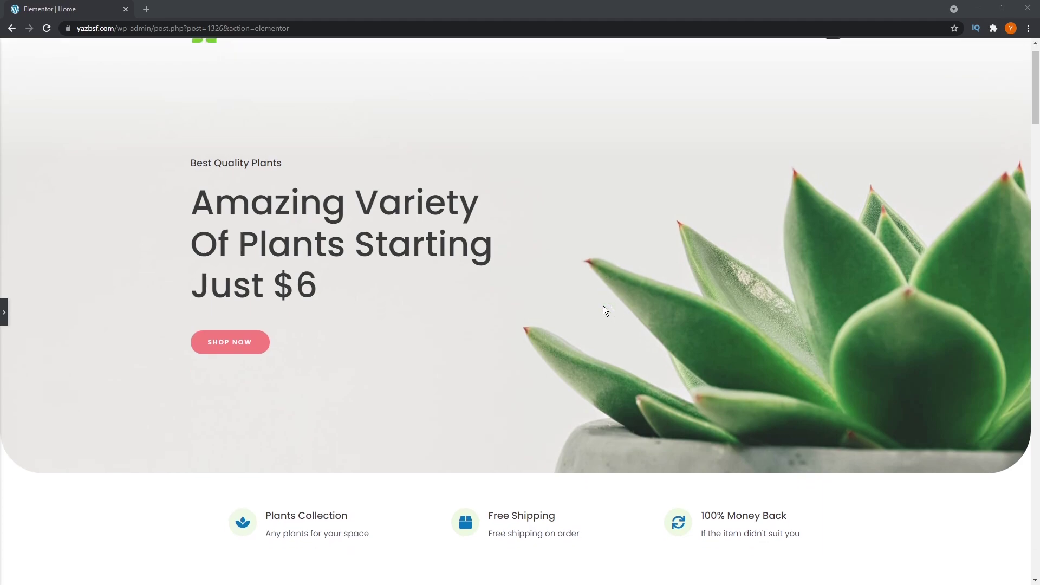
{"action": "scroll", "coordinate": [603, 306], "scroll_direction": "down", "scroll_amount": 5}
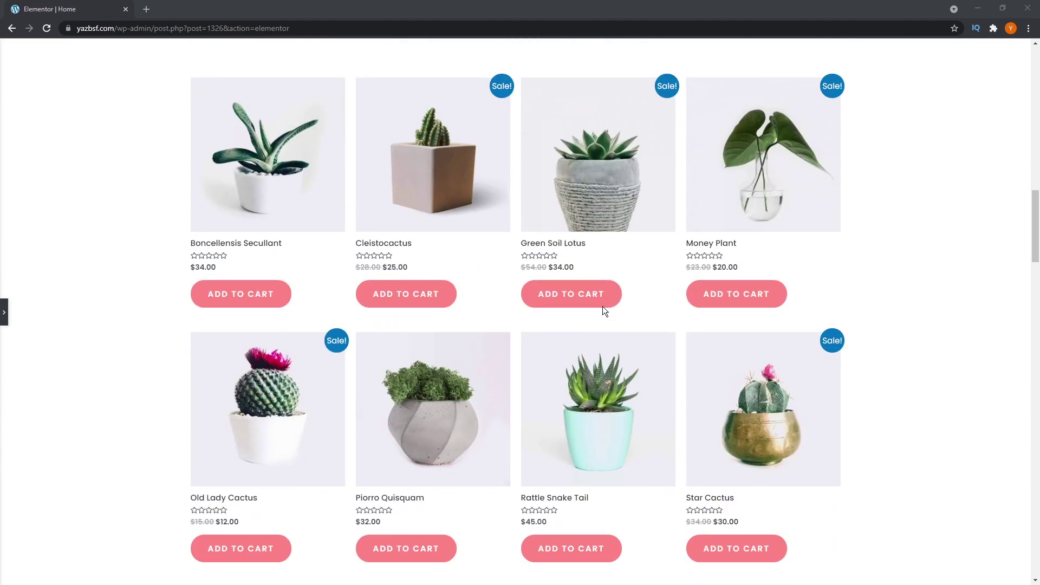
{"action": "scroll", "coordinate": [603, 307], "scroll_direction": "up", "scroll_amount": 20}
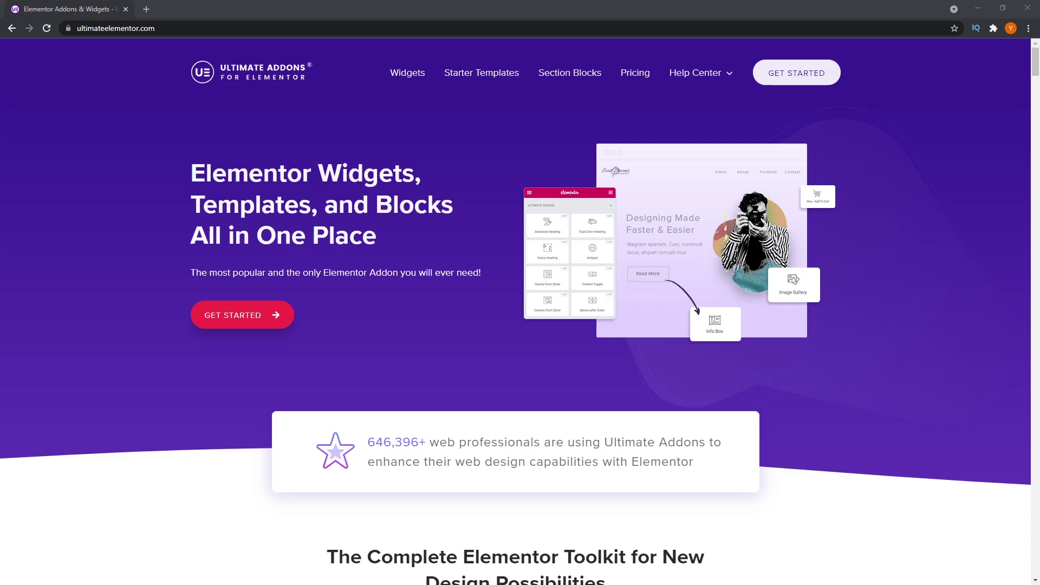
Step: Scroll down through the ultimateelementor.com page to review the addon's features
{"action": "scroll", "coordinate": [929, 265], "scroll_direction": "down", "scroll_amount": 3}
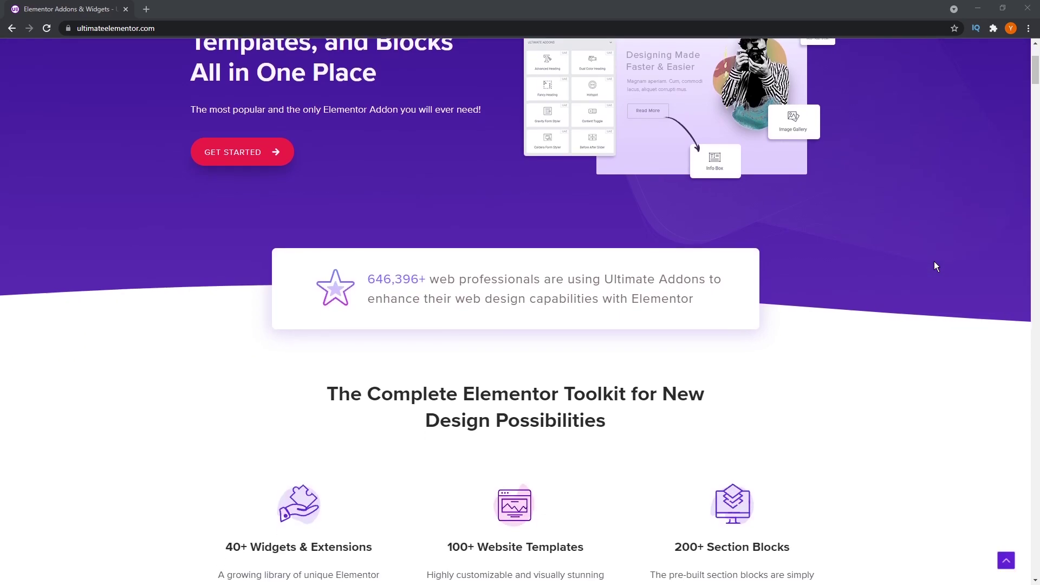
{"action": "scroll", "coordinate": [934, 265], "scroll_direction": "down", "scroll_amount": 3}
{"action": "scroll", "coordinate": [934, 265], "scroll_direction": "down", "scroll_amount": 7}
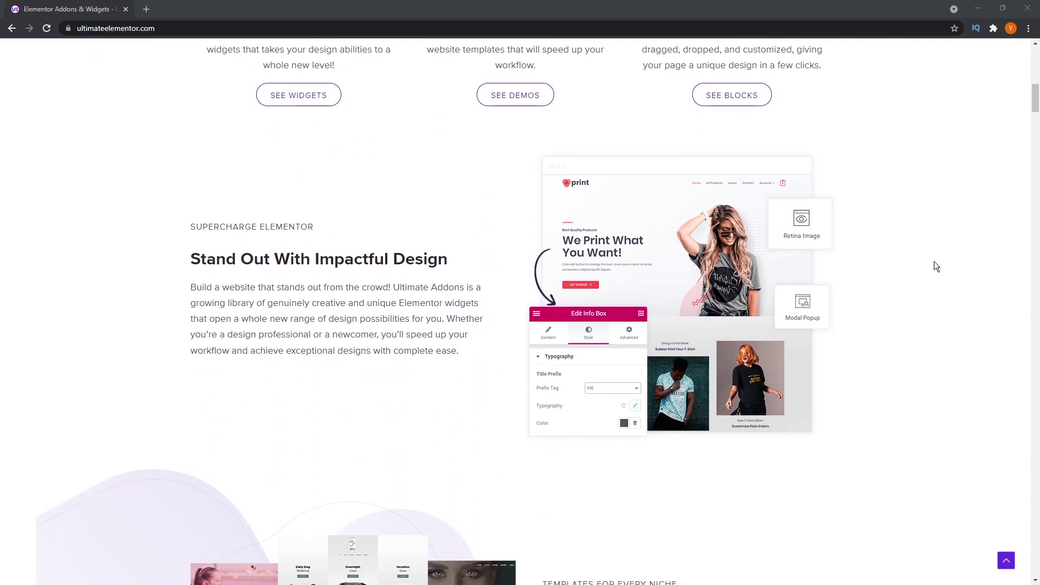
{"action": "scroll", "coordinate": [934, 266], "scroll_direction": "down", "scroll_amount": 3}
{"action": "scroll", "coordinate": [934, 266], "scroll_direction": "down", "scroll_amount": 3}
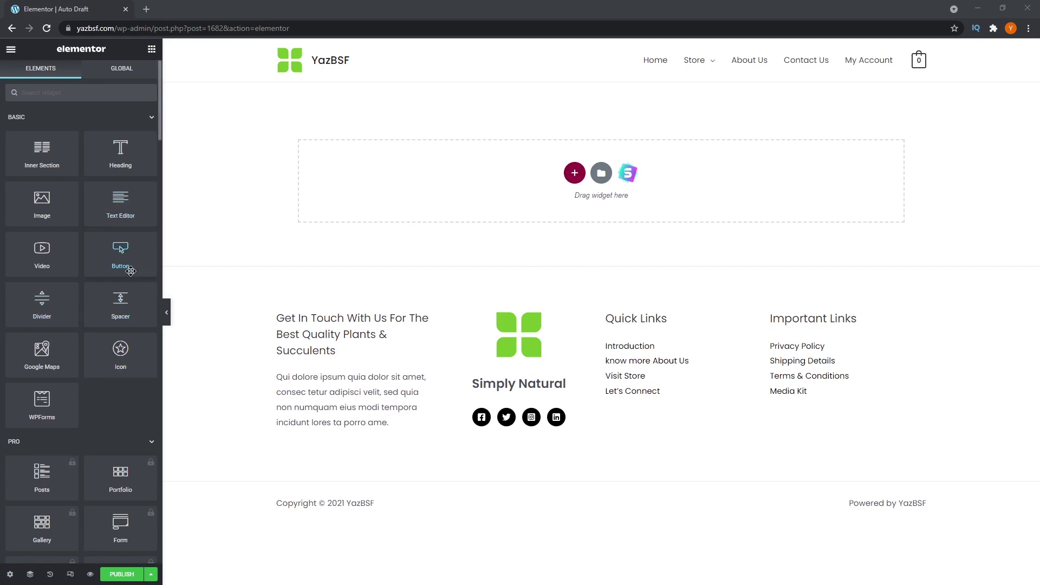
Step: Scroll the Elements panel down to the Ultimate Addons group to locate How-to Schema
{"action": "scroll", "coordinate": [131, 271], "scroll_direction": "down", "scroll_amount": 15}
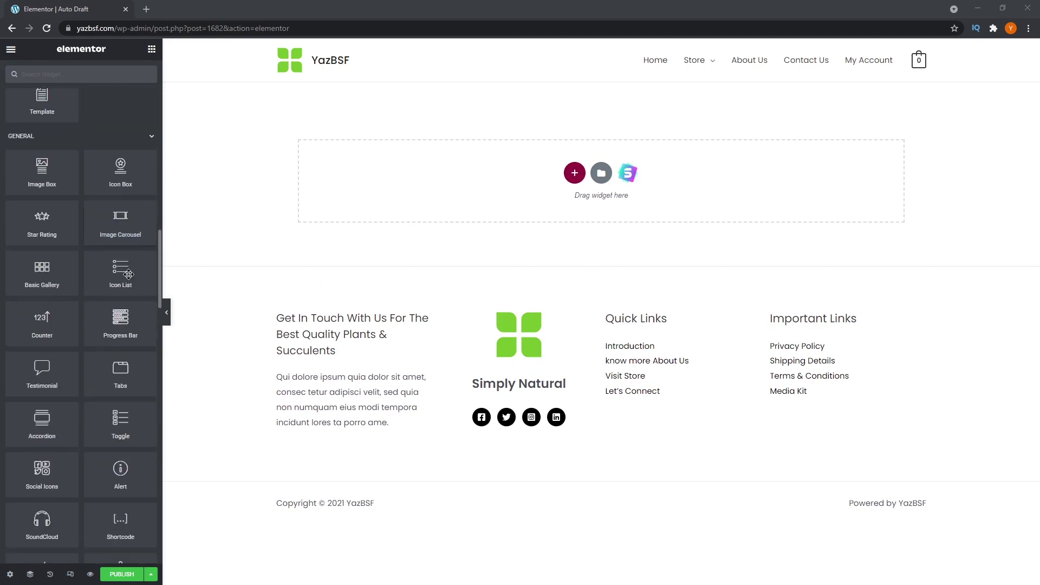
{"action": "scroll", "coordinate": [128, 274], "scroll_direction": "down", "scroll_amount": 20}
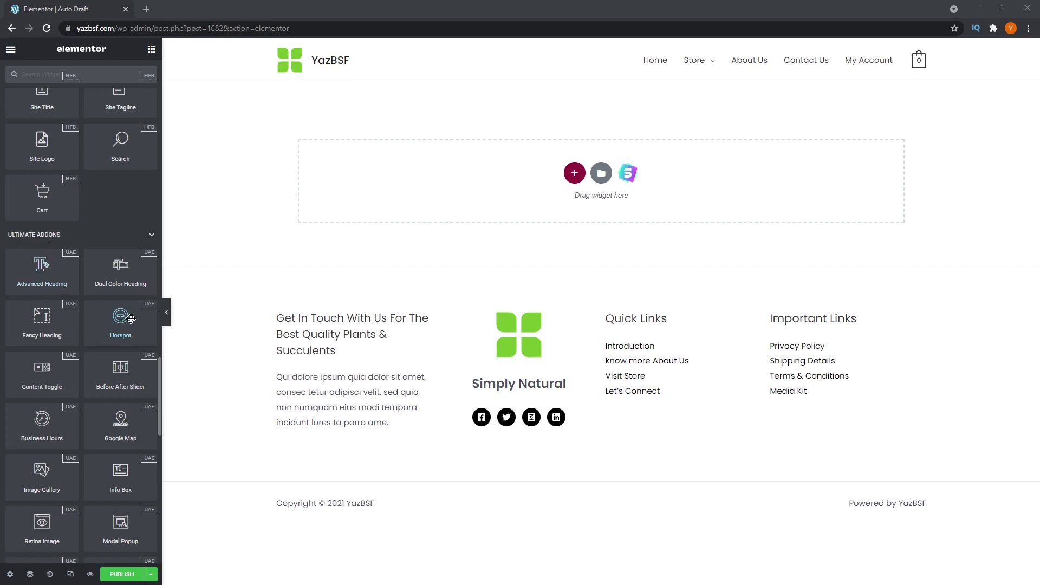
{"action": "scroll", "coordinate": [130, 318], "scroll_direction": "down", "scroll_amount": 2}
{"action": "scroll", "coordinate": [124, 434], "scroll_direction": "down", "scroll_amount": 3}
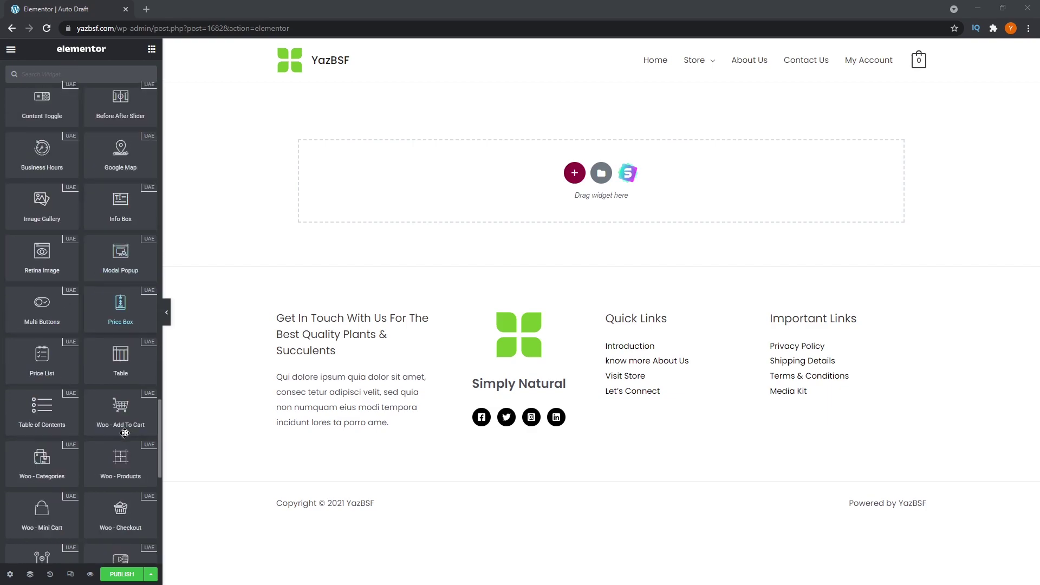
{"action": "scroll", "coordinate": [125, 433], "scroll_direction": "down", "scroll_amount": 9}
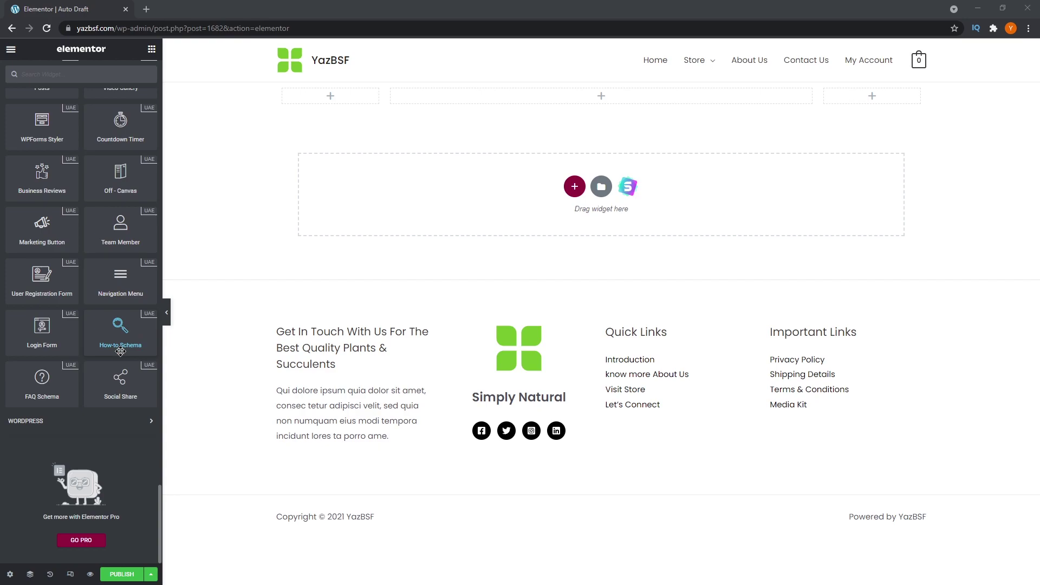
Step: Drop the How-to Schema widget into the middle column and look over its settings
{"action": "left_click_drag", "start_coordinate": [109, 343], "coordinate": [602, 95]}
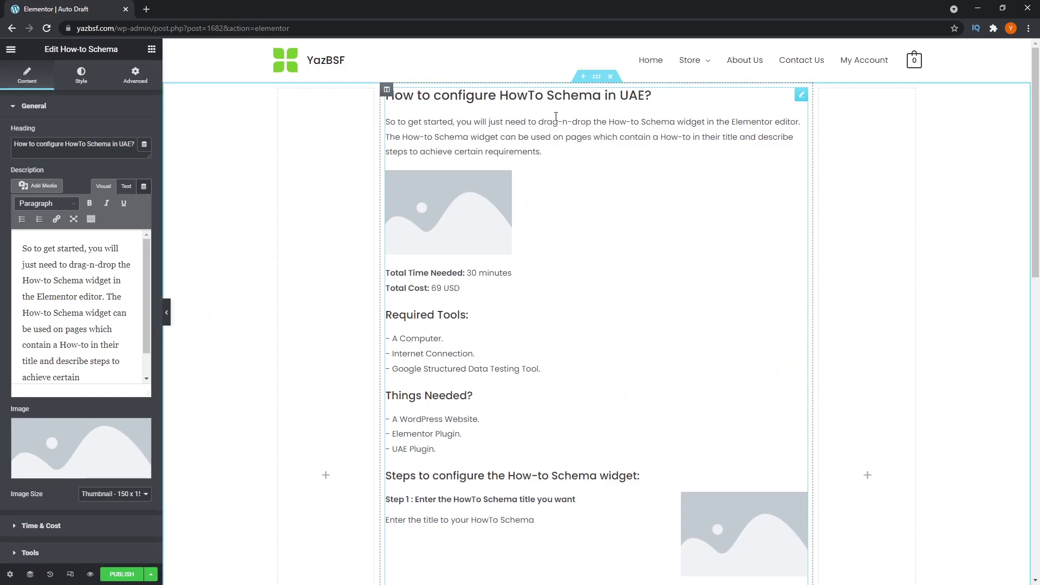
{"action": "scroll", "coordinate": [534, 199], "scroll_direction": "down", "scroll_amount": 7}
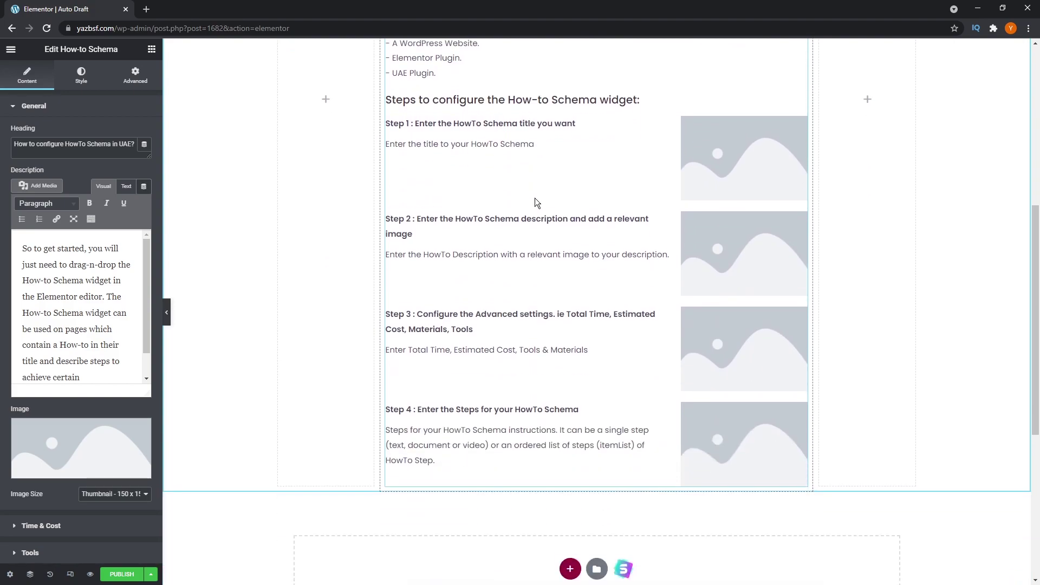
{"action": "scroll", "coordinate": [535, 197], "scroll_direction": "up", "scroll_amount": 7}
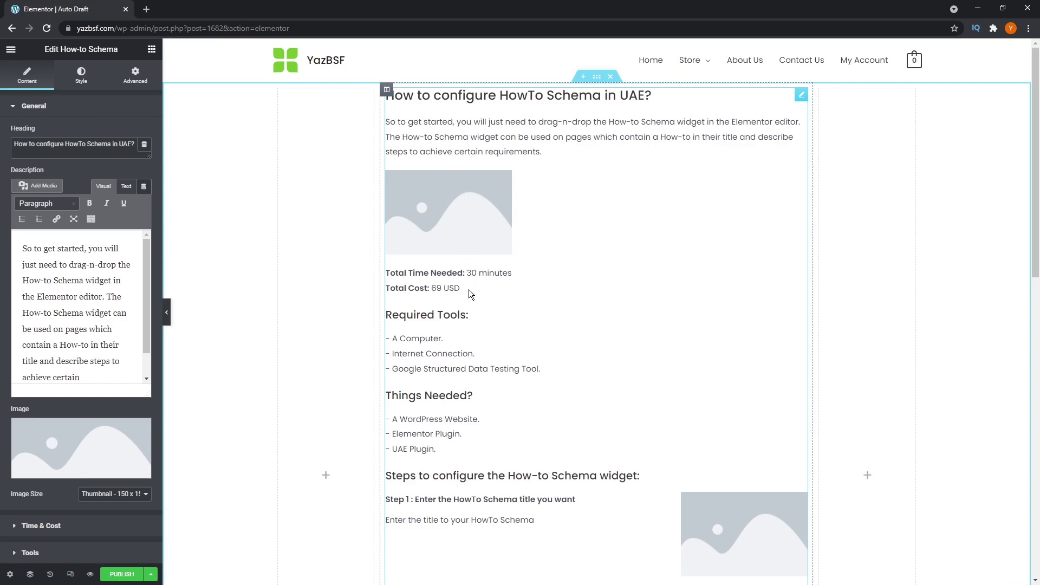
{"action": "scroll", "coordinate": [469, 289], "scroll_direction": "down", "scroll_amount": 2}
{"action": "scroll", "coordinate": [466, 304], "scroll_direction": "down", "scroll_amount": 3}
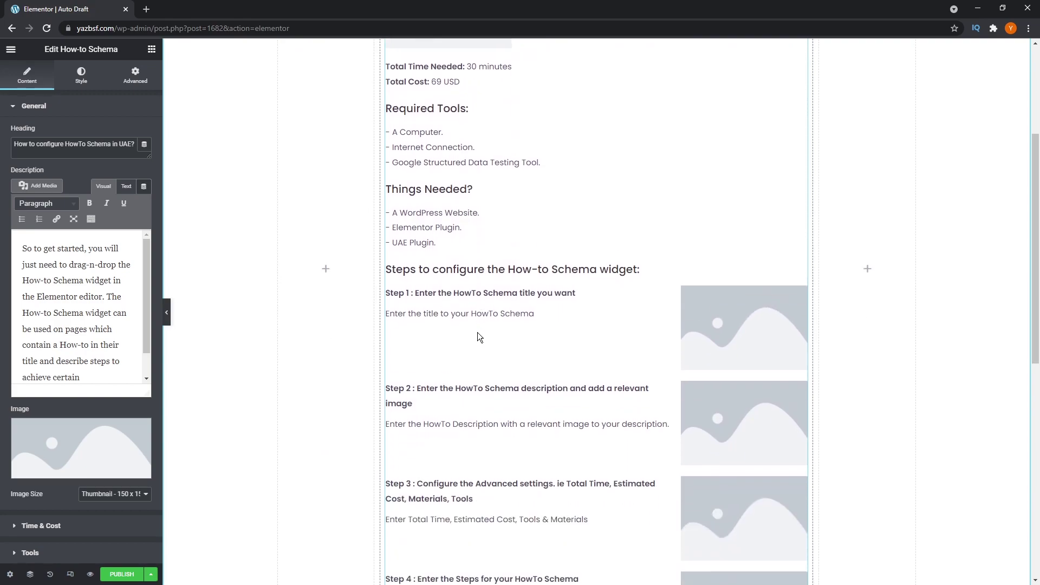
{"action": "scroll", "coordinate": [579, 325], "scroll_direction": "down", "scroll_amount": 2}
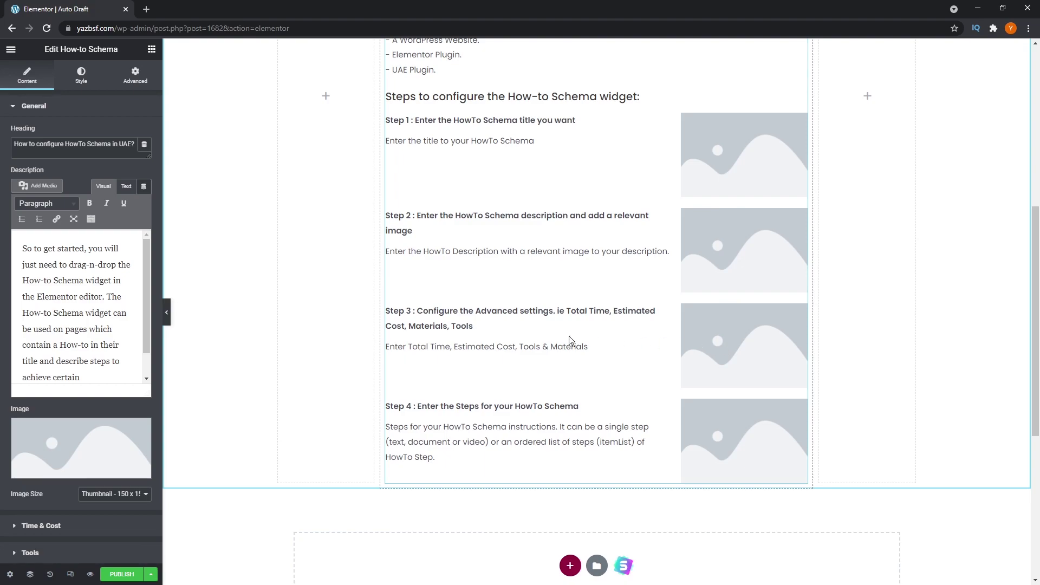
{"action": "scroll", "coordinate": [82, 303], "scroll_direction": "down", "scroll_amount": 2}
{"action": "scroll", "coordinate": [82, 271], "scroll_direction": "up", "scroll_amount": 2}
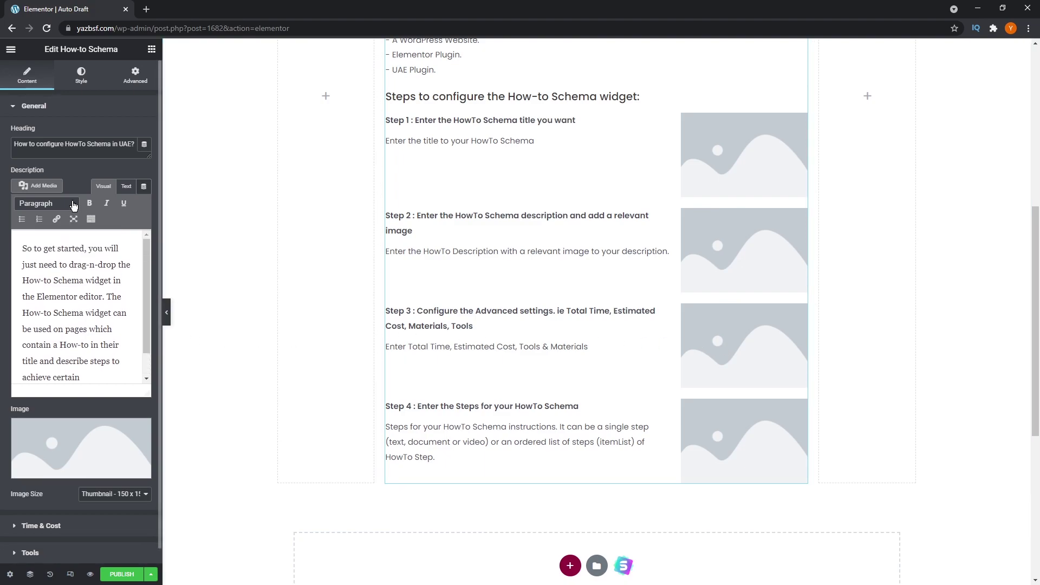
Step: Edit the How-to heading, then open Step 1 and enter 'hello' as its title
{"action": "left_click", "coordinate": [78, 149]}
{"action": "left_click", "coordinate": [13, 111]}
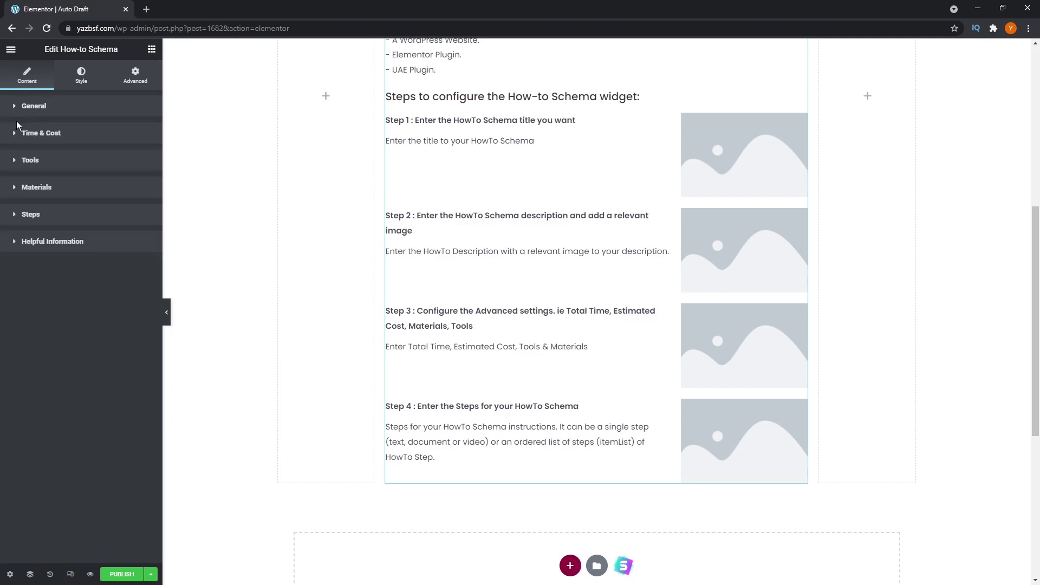
{"action": "left_click", "coordinate": [41, 214]}
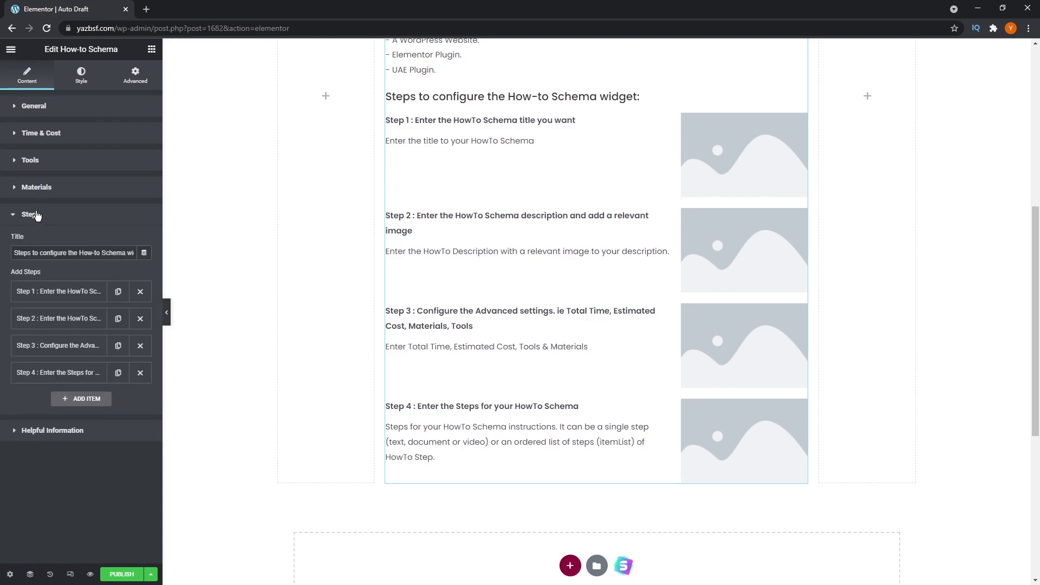
{"action": "left_click", "coordinate": [63, 296]}
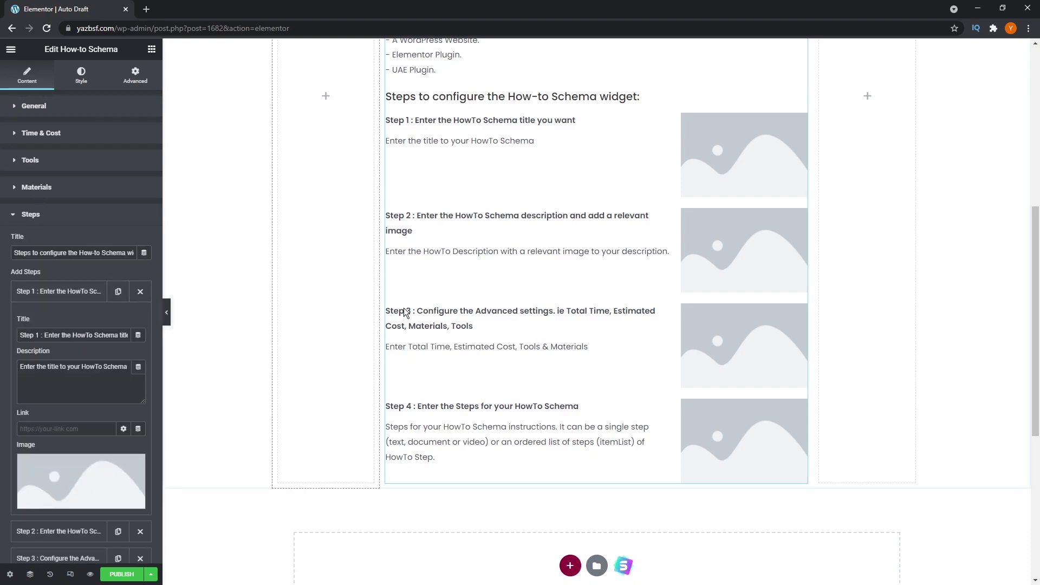
{"action": "left_click", "coordinate": [42, 335]}
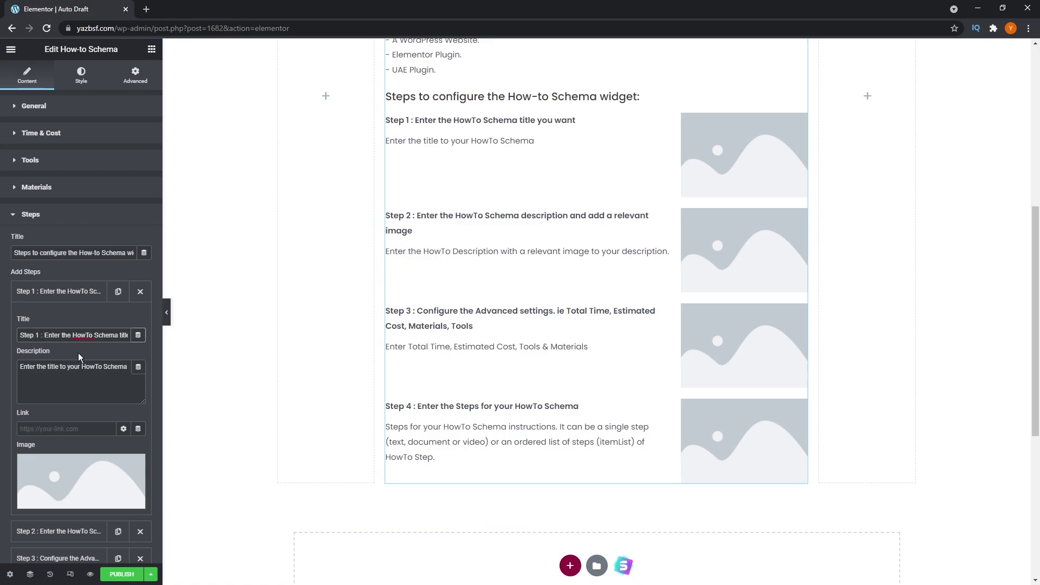
{"action": "type", "text": "hello"}
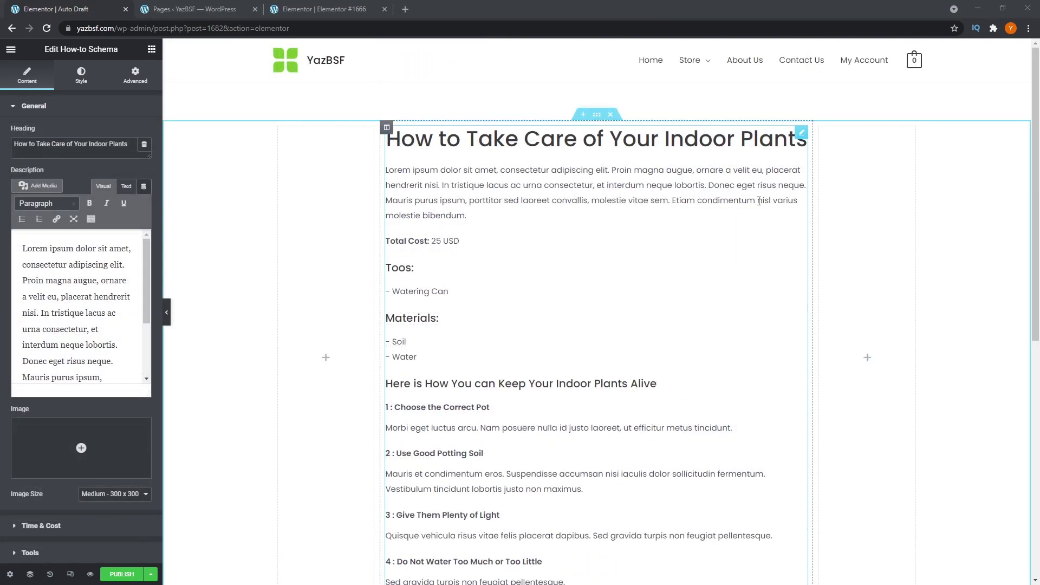
Step: Close the 'Pages ‹ YazBSF' and 'Elementor #1666' tabs, keeping the indoor-plants editor
{"action": "scroll", "coordinate": [761, 208], "scroll_direction": "down", "scroll_amount": 2}
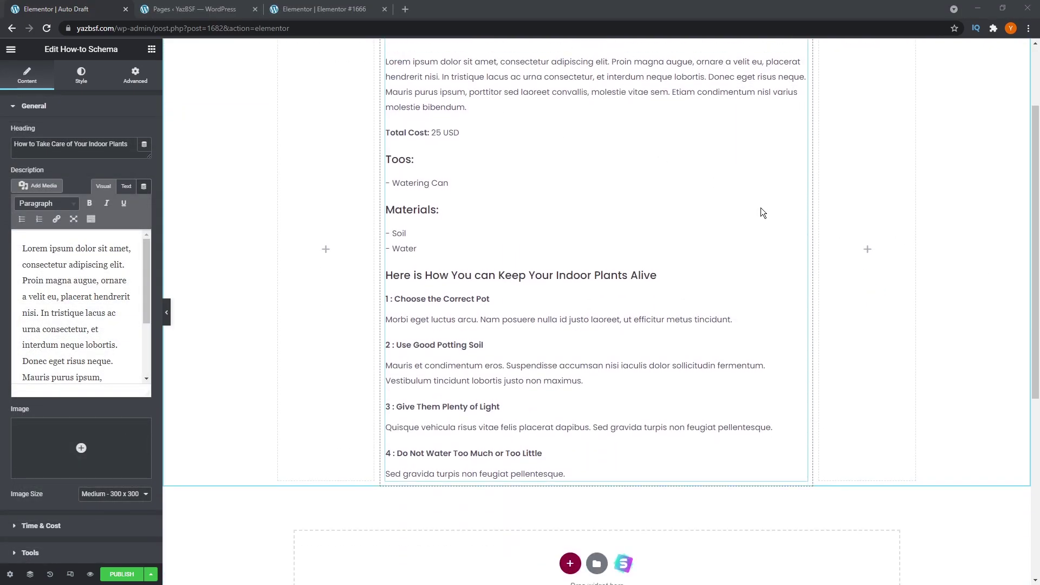
{"action": "scroll", "coordinate": [761, 213], "scroll_direction": "up", "scroll_amount": 2}
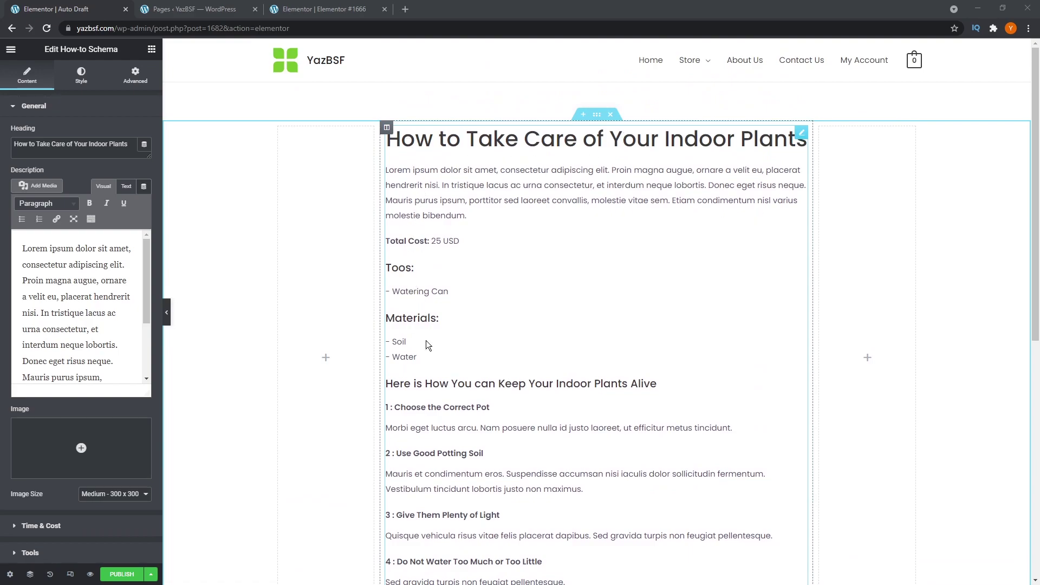
{"action": "scroll", "coordinate": [434, 379], "scroll_direction": "down", "scroll_amount": 2}
{"action": "scroll", "coordinate": [435, 394], "scroll_direction": "up", "scroll_amount": 2}
{"action": "left_click", "coordinate": [255, 10]}
{"action": "left_click", "coordinate": [212, 9]}
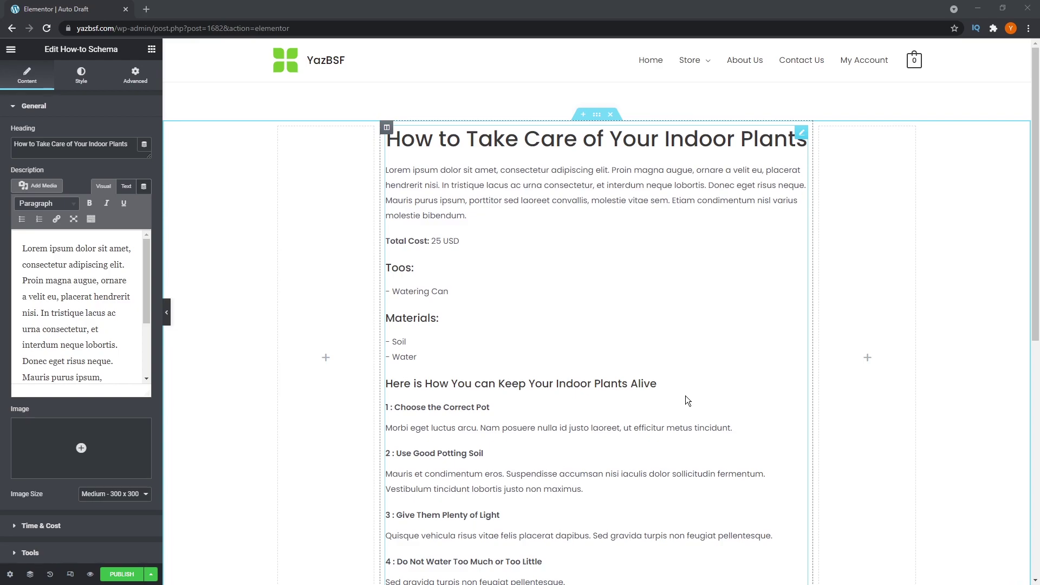
{"action": "scroll", "coordinate": [685, 402], "scroll_direction": "down", "scroll_amount": 1}
{"action": "scroll", "coordinate": [686, 402], "scroll_direction": "up", "scroll_amount": 1}
{"action": "scroll", "coordinate": [465, 411], "scroll_direction": "down", "scroll_amount": 1}
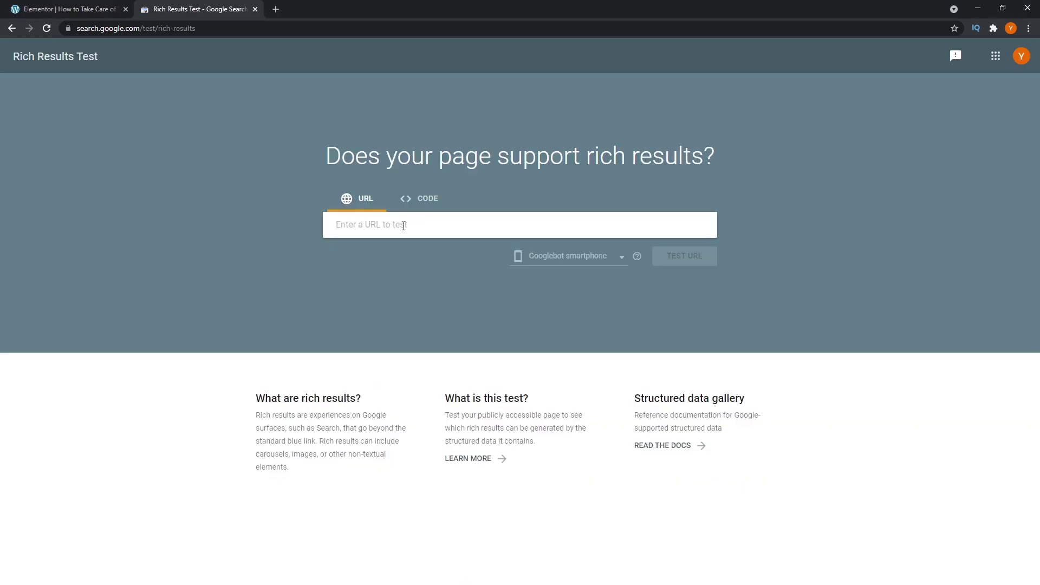
Step: Paste the page URL into Rich Results Test and run the test
{"action": "right_click", "coordinate": [404, 226]}
{"action": "left_click", "coordinate": [443, 305]}
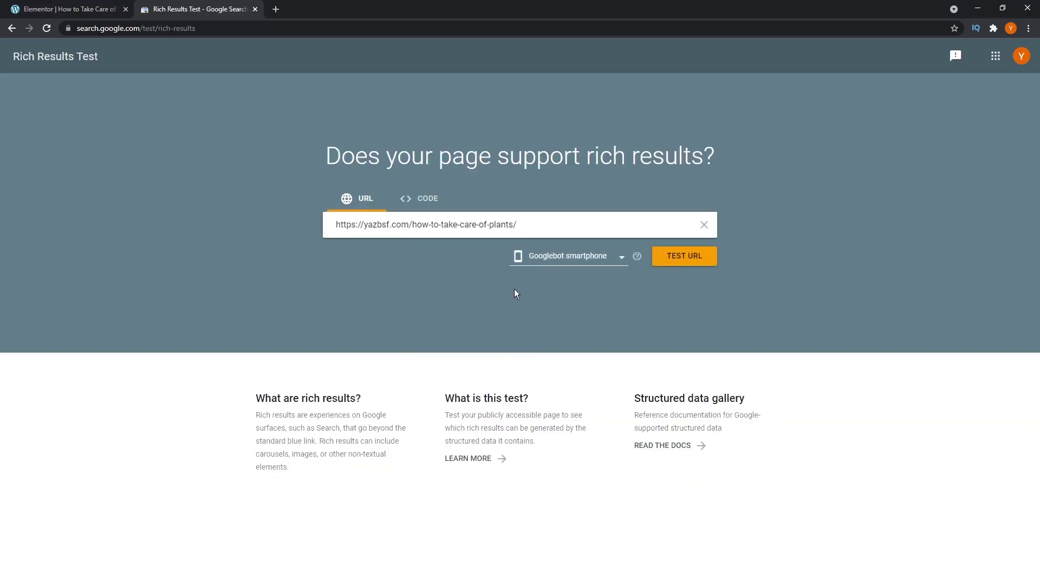
{"action": "left_click", "coordinate": [685, 257]}
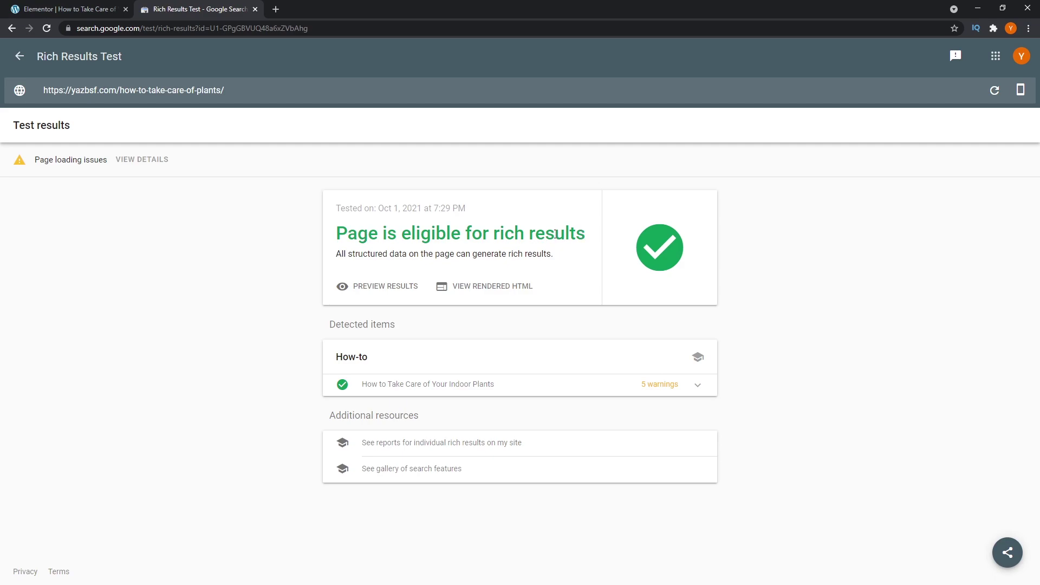
Step: Expand the detected How-to item, review its fields and warnings, then collapse it
{"action": "left_click", "coordinate": [686, 391]}
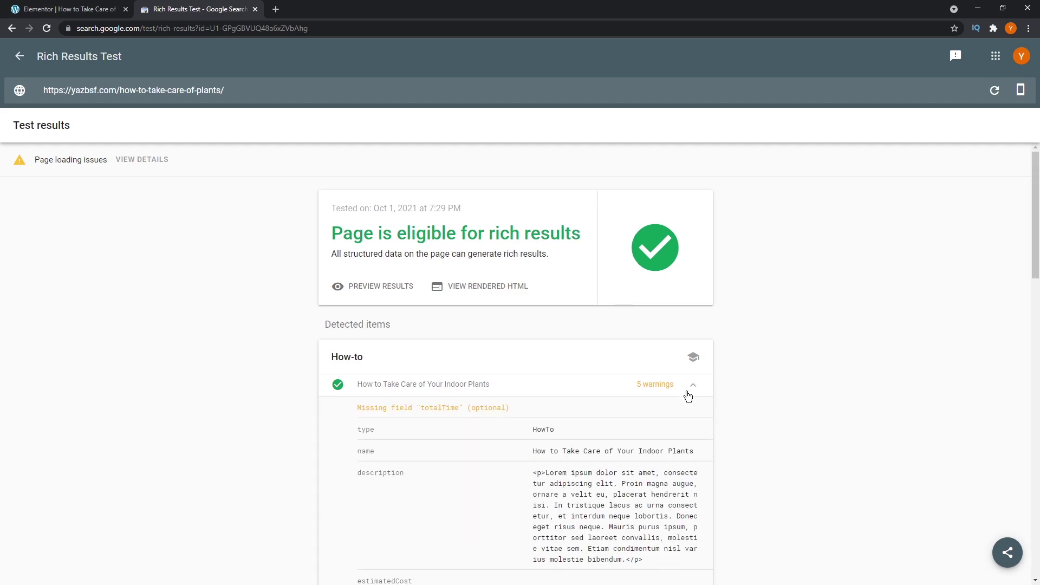
{"action": "scroll", "coordinate": [687, 394], "scroll_direction": "down", "scroll_amount": 2}
{"action": "scroll", "coordinate": [688, 398], "scroll_direction": "down", "scroll_amount": 10}
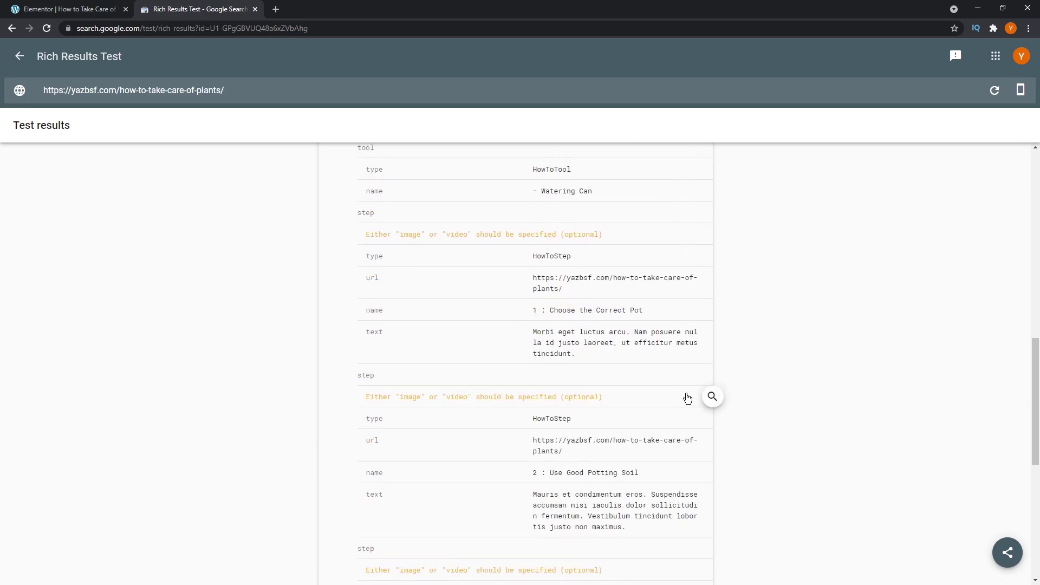
{"action": "scroll", "coordinate": [687, 398], "scroll_direction": "down", "scroll_amount": 4}
{"action": "scroll", "coordinate": [681, 425], "scroll_direction": "up", "scroll_amount": 17}
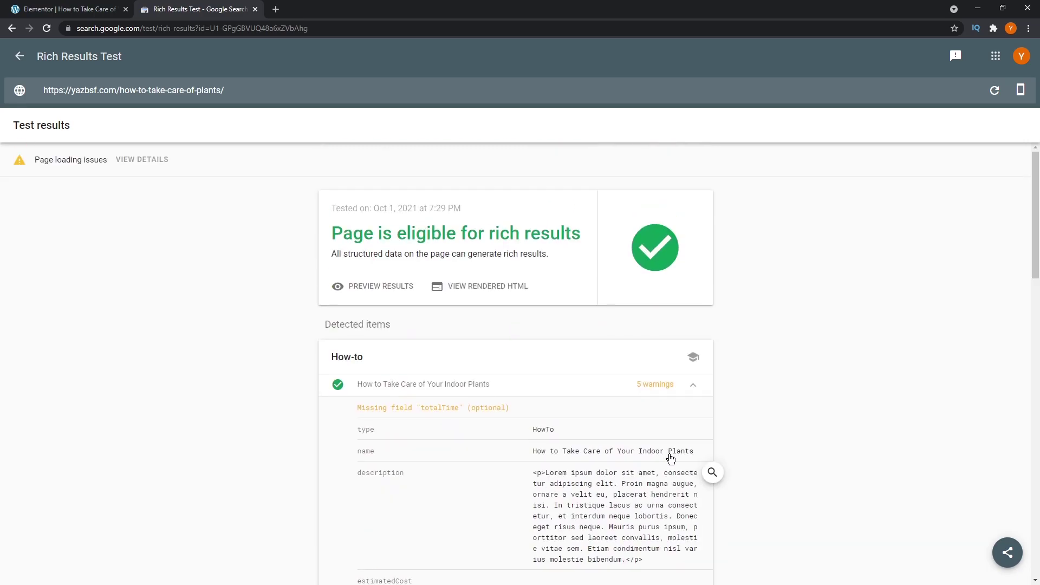
{"action": "left_click", "coordinate": [690, 386]}
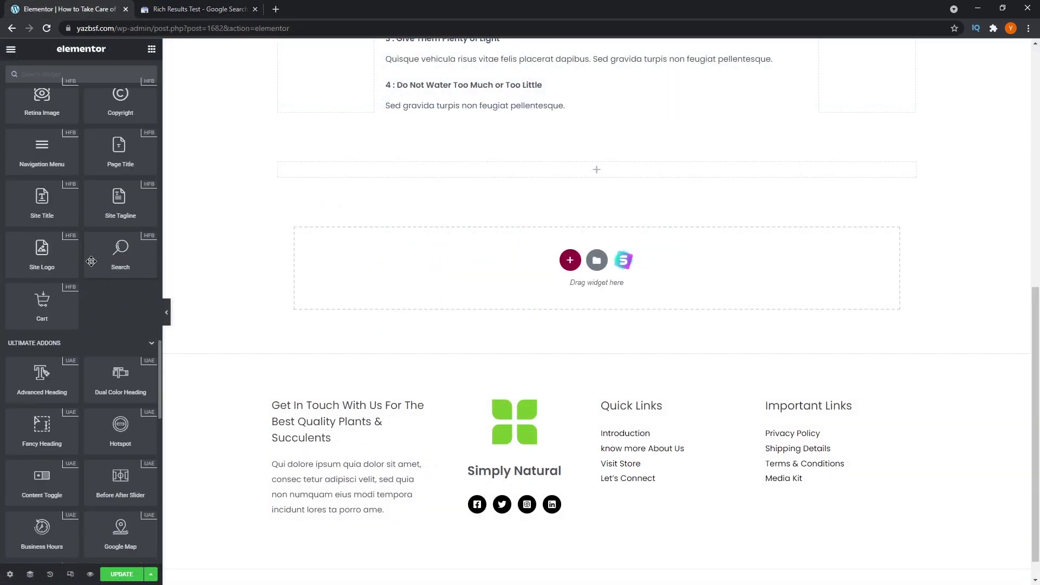
Step: Scroll through the Ultimate Addons widget list in the Elementor panel
{"action": "scroll", "coordinate": [103, 266], "scroll_direction": "up", "scroll_amount": 2}
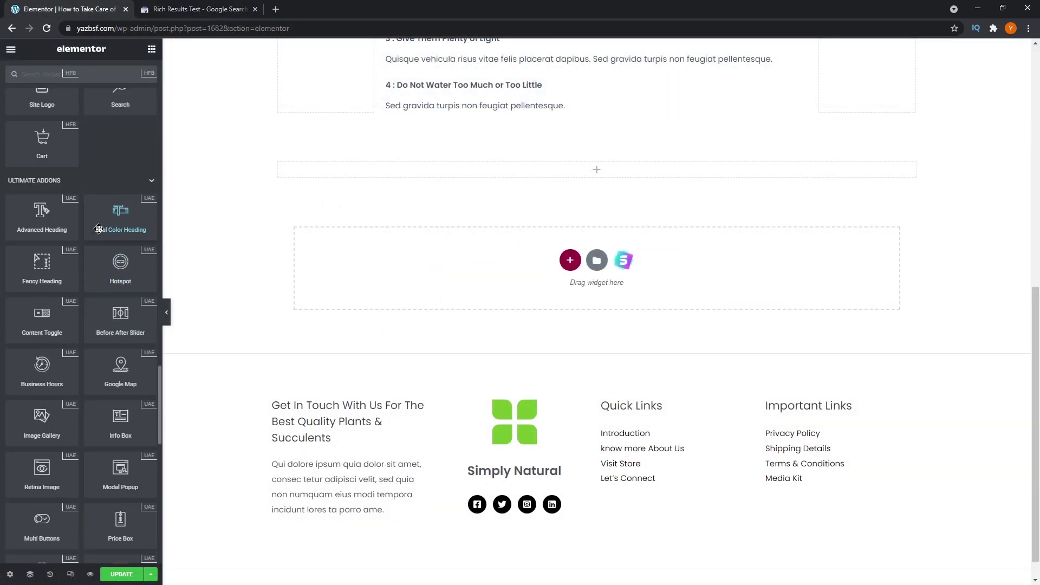
{"action": "scroll", "coordinate": [99, 232], "scroll_direction": "down", "scroll_amount": 1}
{"action": "scroll", "coordinate": [81, 303], "scroll_direction": "down", "scroll_amount": 5}
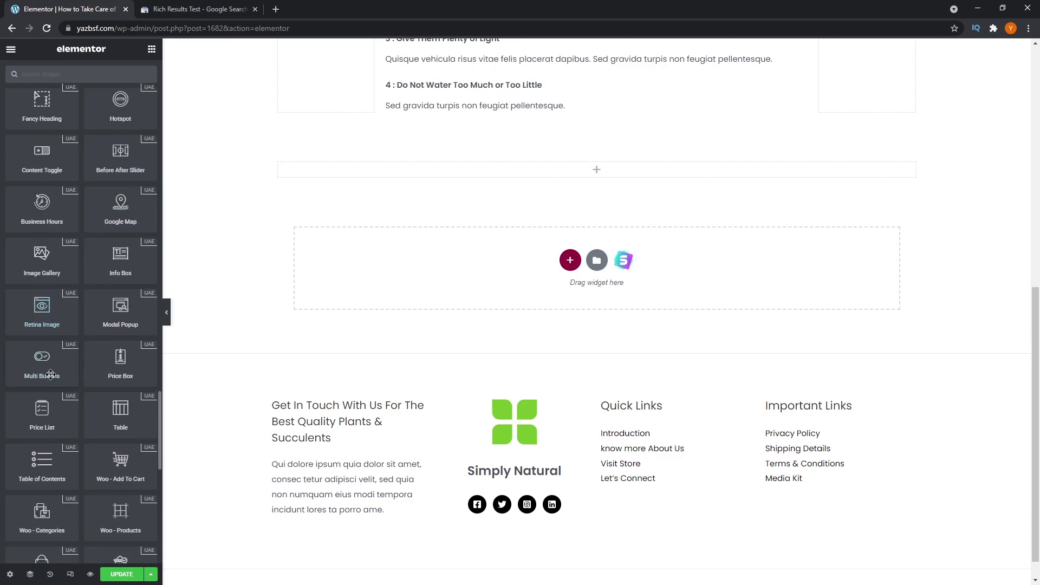
{"action": "scroll", "coordinate": [83, 393], "scroll_direction": "down", "scroll_amount": 7}
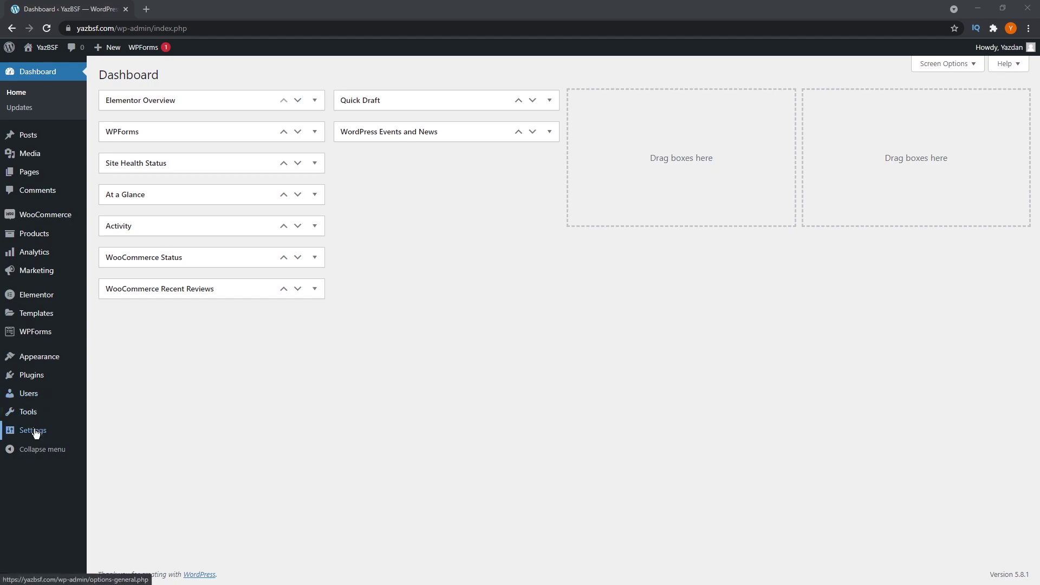
Step: Go to Settings › Schema Pro and start adding a new schema
{"action": "mouse_move", "coordinate": [34, 432]}
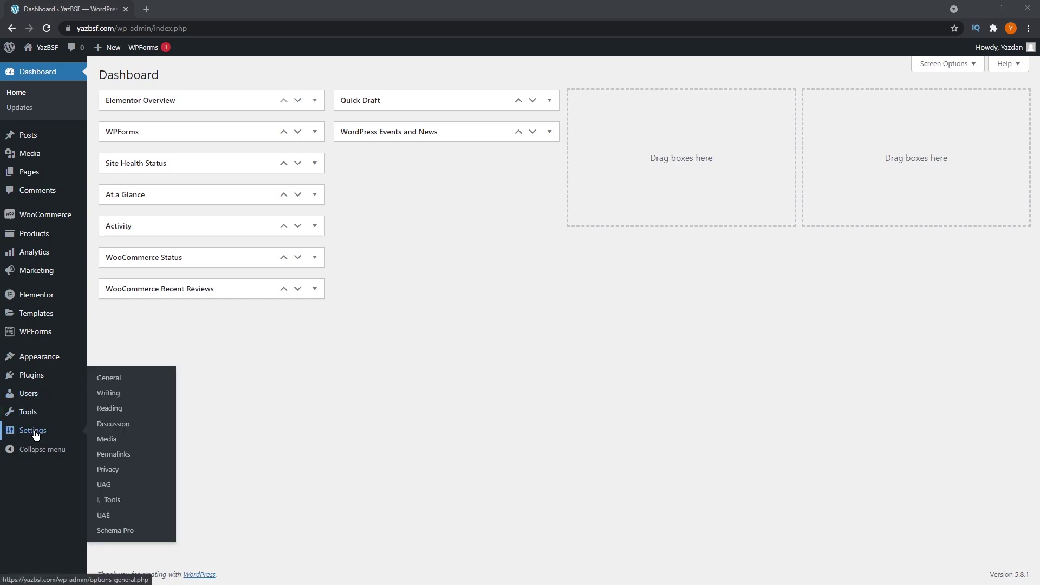
{"action": "left_click", "coordinate": [126, 532]}
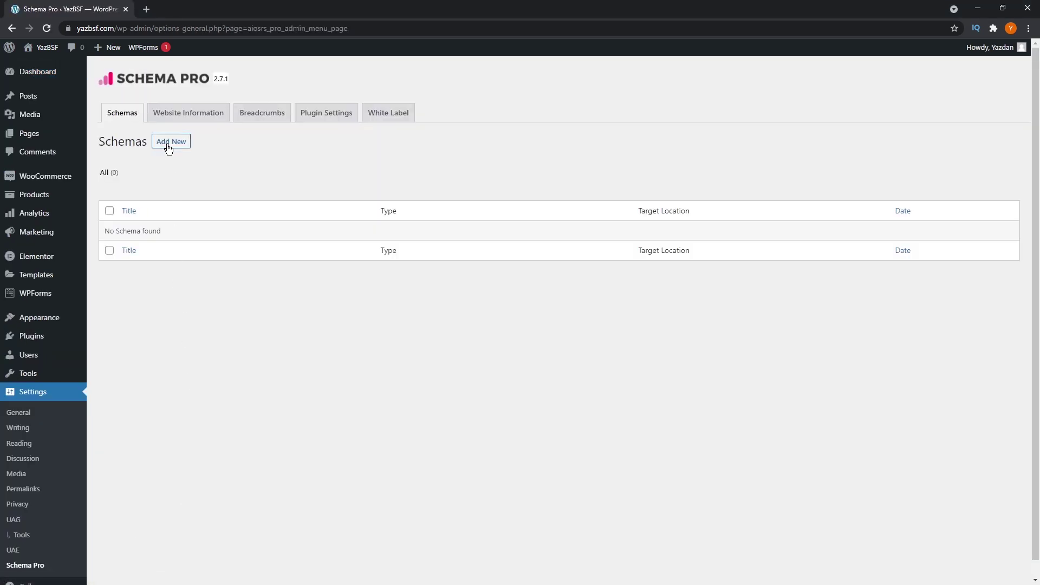
{"action": "left_click", "coordinate": [182, 145]}
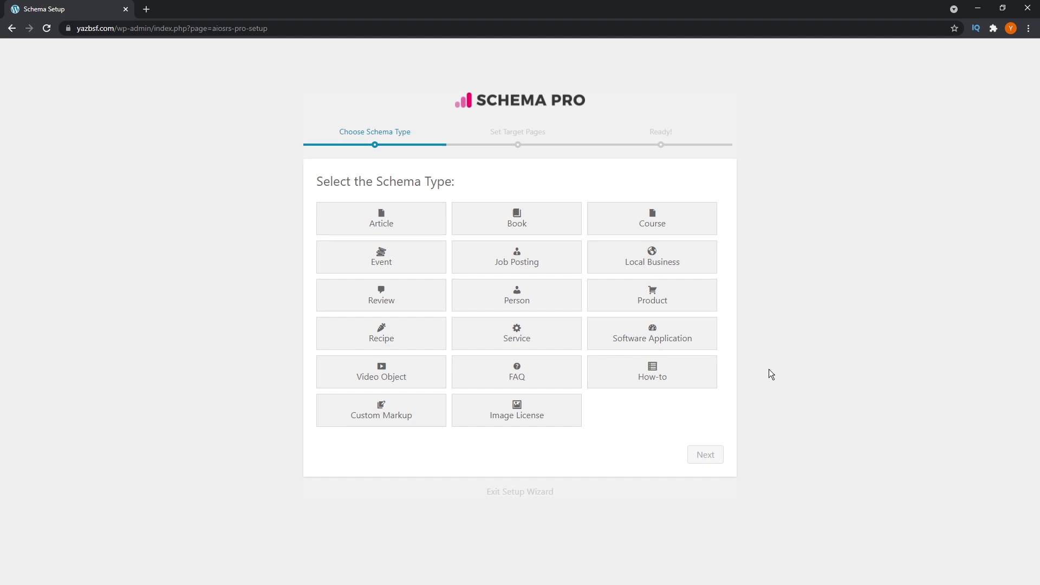
Step: Choose How-to as the schema type, enabled on All Singulars, and continue to Ready
{"action": "left_click", "coordinate": [683, 379]}
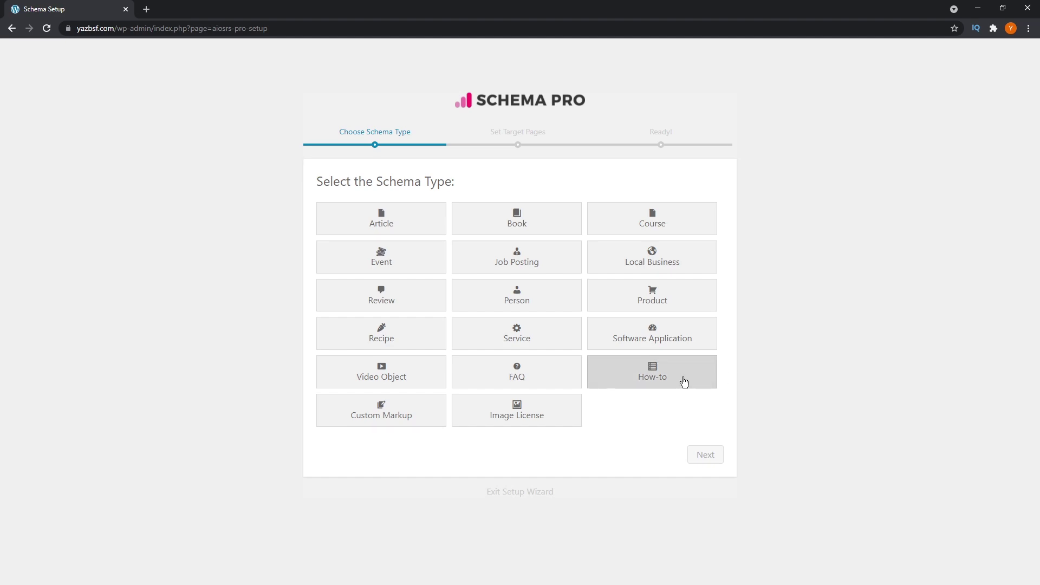
{"action": "left_click", "coordinate": [705, 454]}
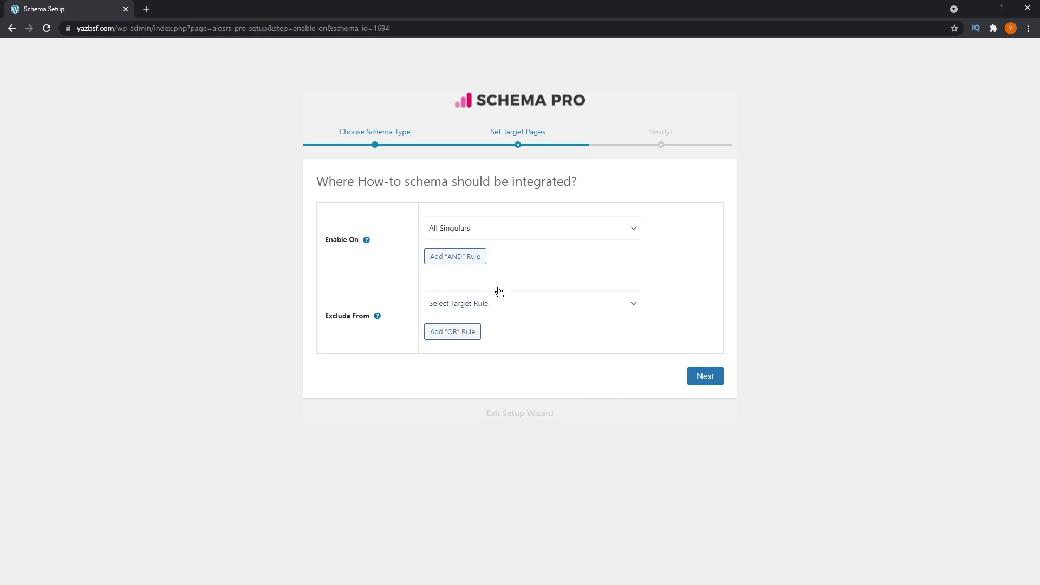
{"action": "left_click", "coordinate": [511, 234]}
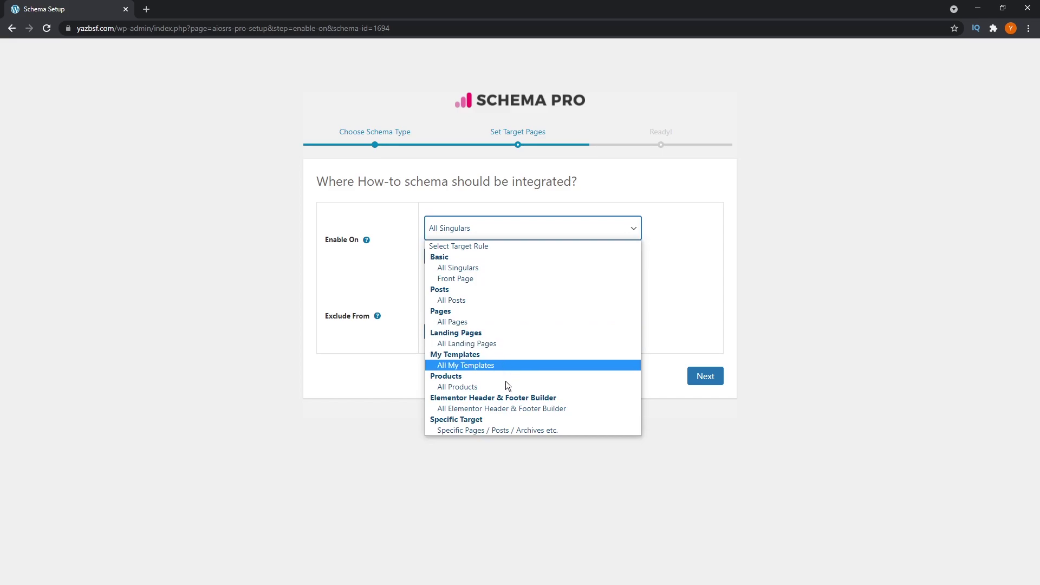
{"action": "left_click", "coordinate": [714, 265]}
{"action": "left_click", "coordinate": [716, 375]}
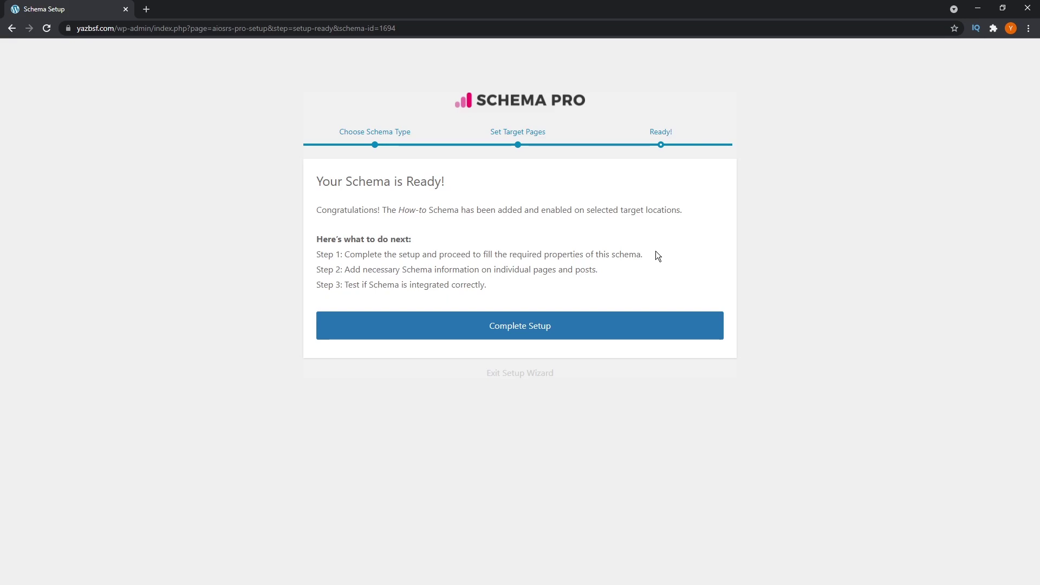
Step: Complete the How-to schema setup in Schema Pro
{"action": "left_click", "coordinate": [641, 324]}
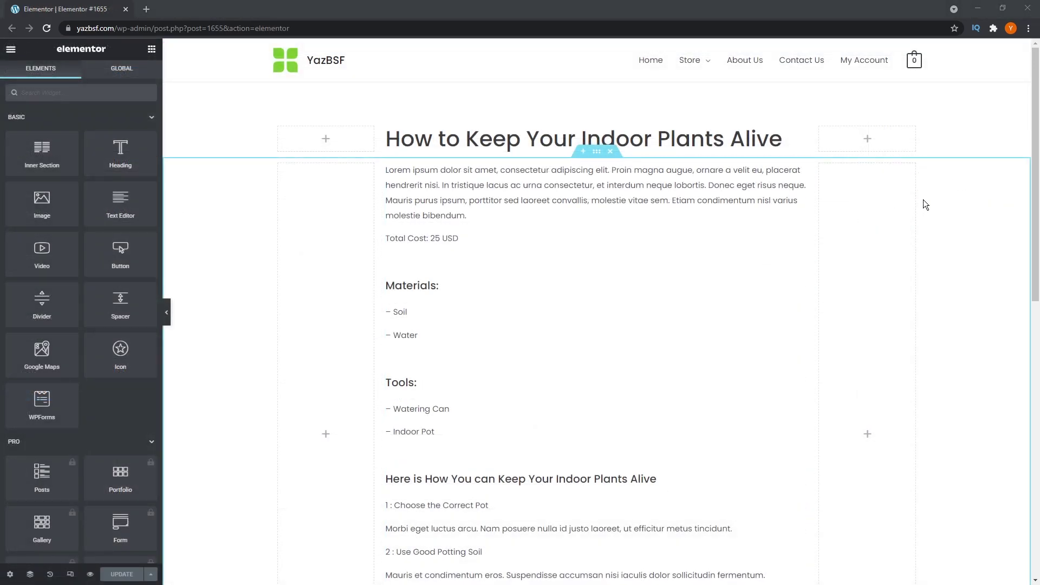
Step: Review the four care steps in the Text Editor widget, then bring up Elementor's main menu
{"action": "scroll", "coordinate": [681, 216], "scroll_direction": "down", "scroll_amount": 1}
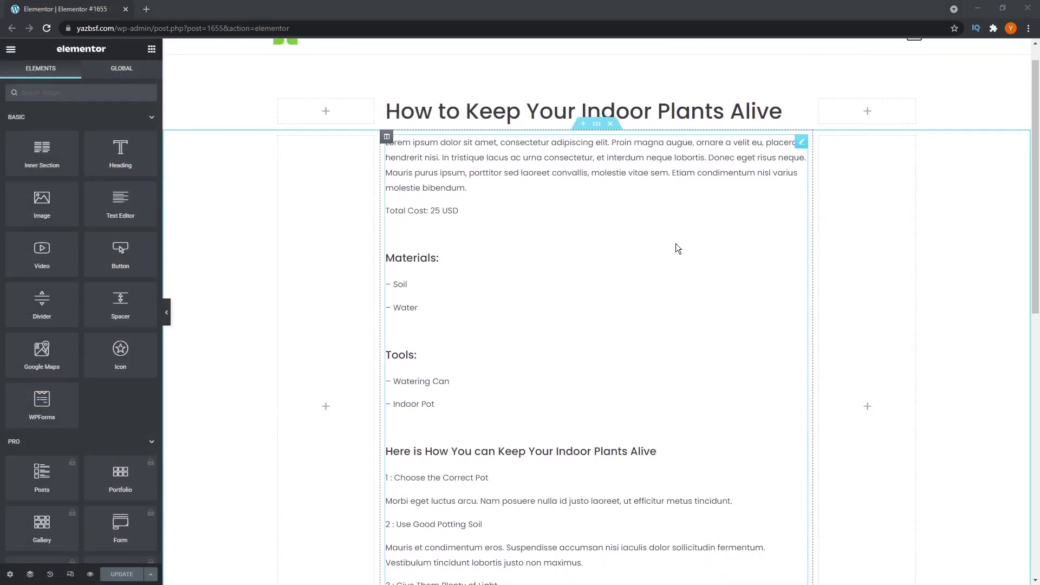
{"action": "scroll", "coordinate": [675, 244], "scroll_direction": "down", "scroll_amount": 5}
{"action": "scroll", "coordinate": [676, 248], "scroll_direction": "up", "scroll_amount": 6}
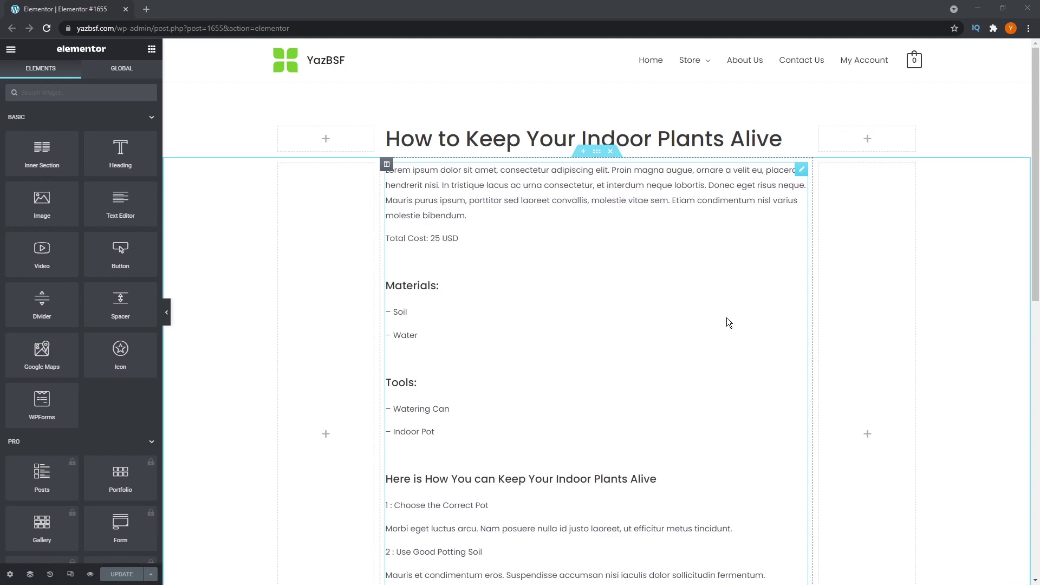
{"action": "left_click", "coordinate": [542, 200]}
{"action": "scroll", "coordinate": [83, 240], "scroll_direction": "down", "scroll_amount": 8}
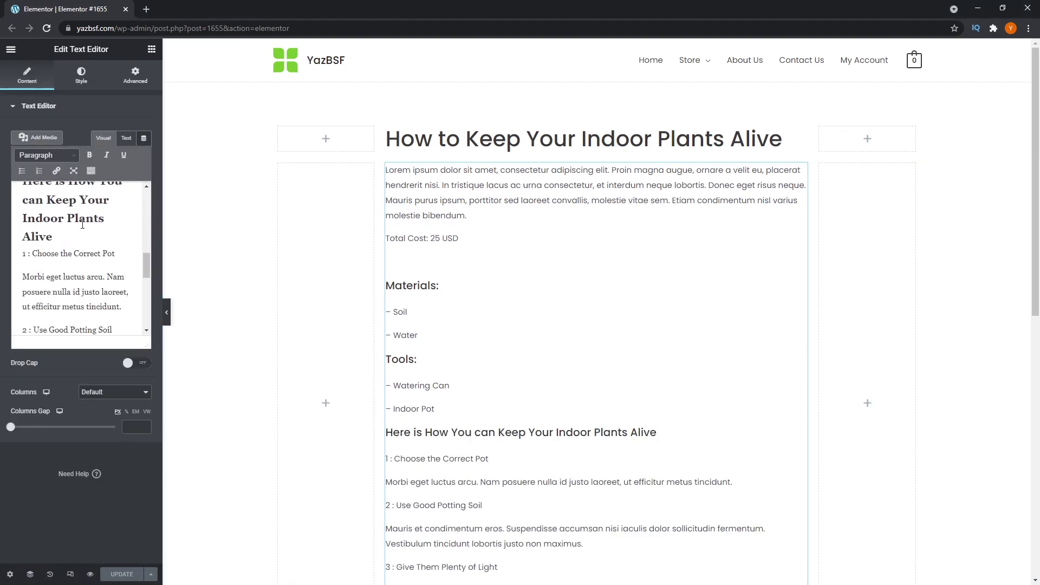
{"action": "scroll", "coordinate": [82, 240], "scroll_direction": "up", "scroll_amount": 5}
{"action": "scroll", "coordinate": [83, 240], "scroll_direction": "up", "scroll_amount": 3}
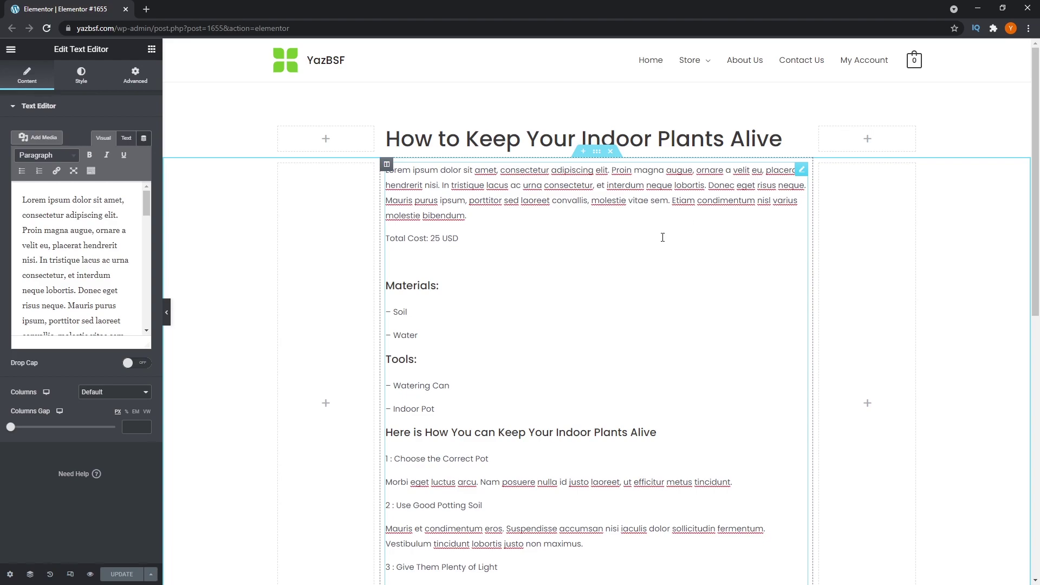
{"action": "scroll", "coordinate": [662, 237], "scroll_direction": "down", "scroll_amount": 3}
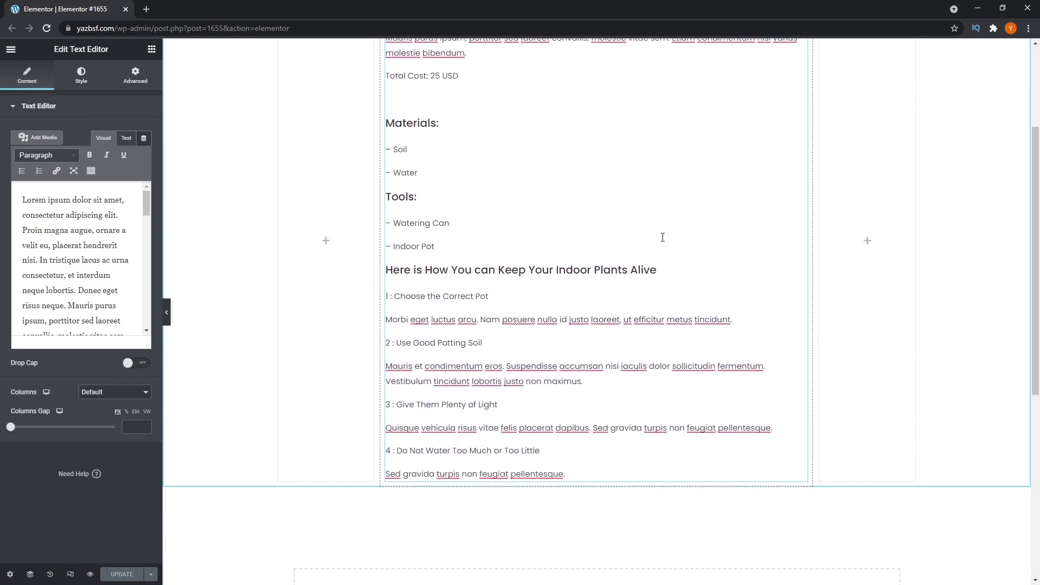
{"action": "left_click", "coordinate": [13, 50]}
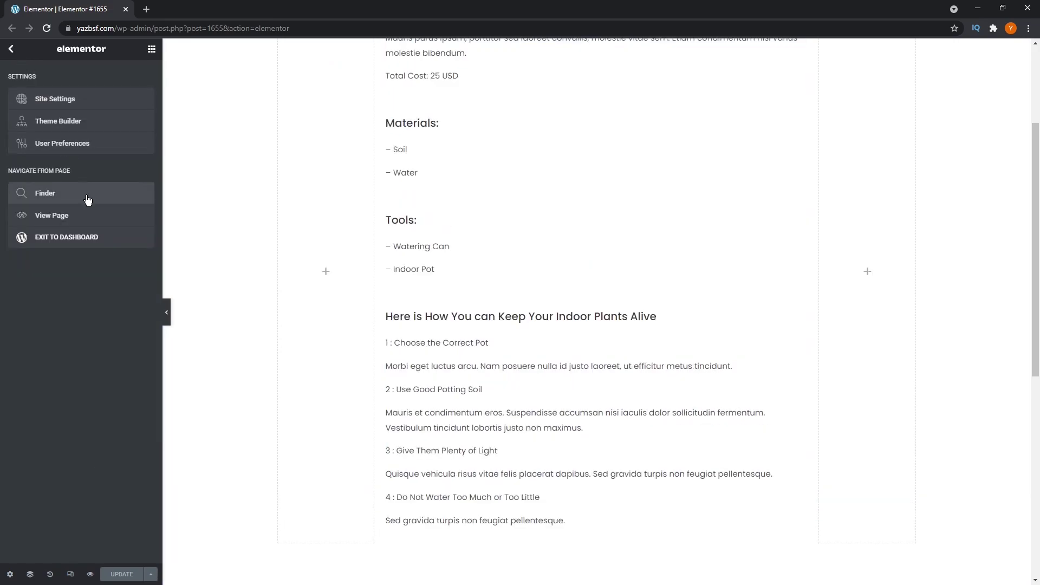
Step: In the WordPress page editor, copy 'Soil' from the published page into the first Materials name
{"action": "left_click", "coordinate": [65, 237]}
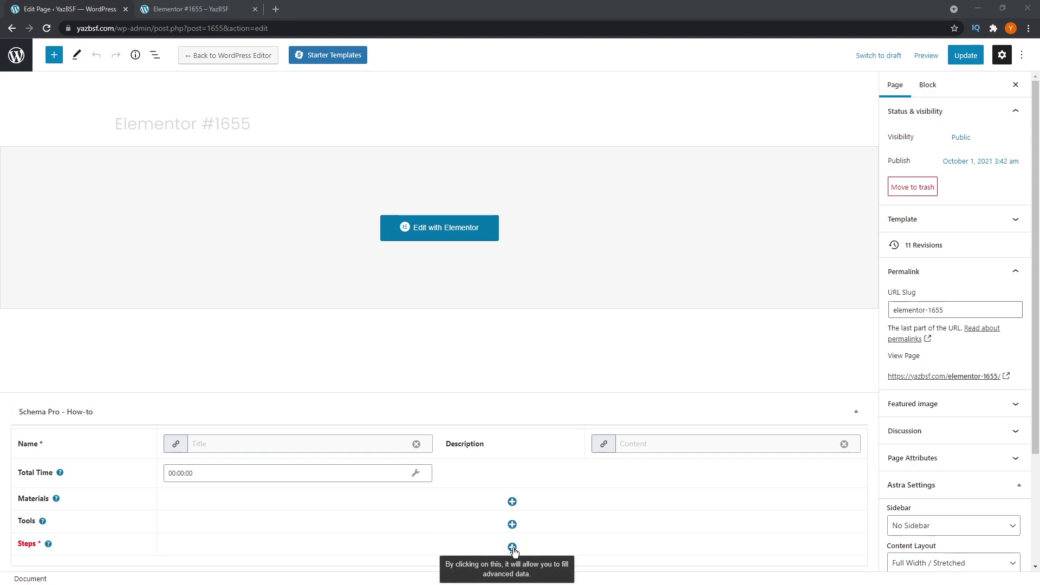
{"action": "left_click", "coordinate": [512, 502]}
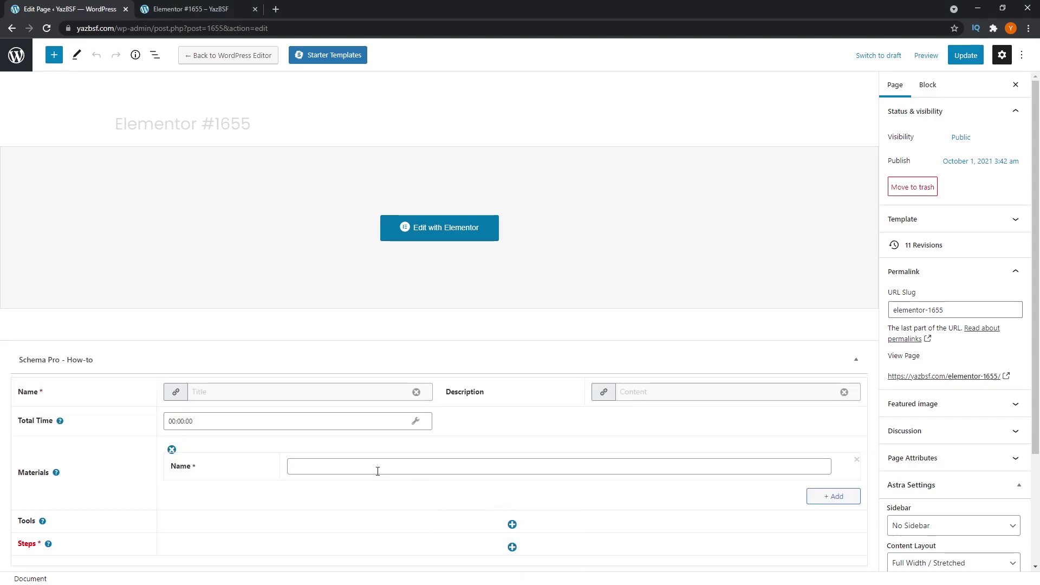
{"action": "left_click", "coordinate": [219, 6]}
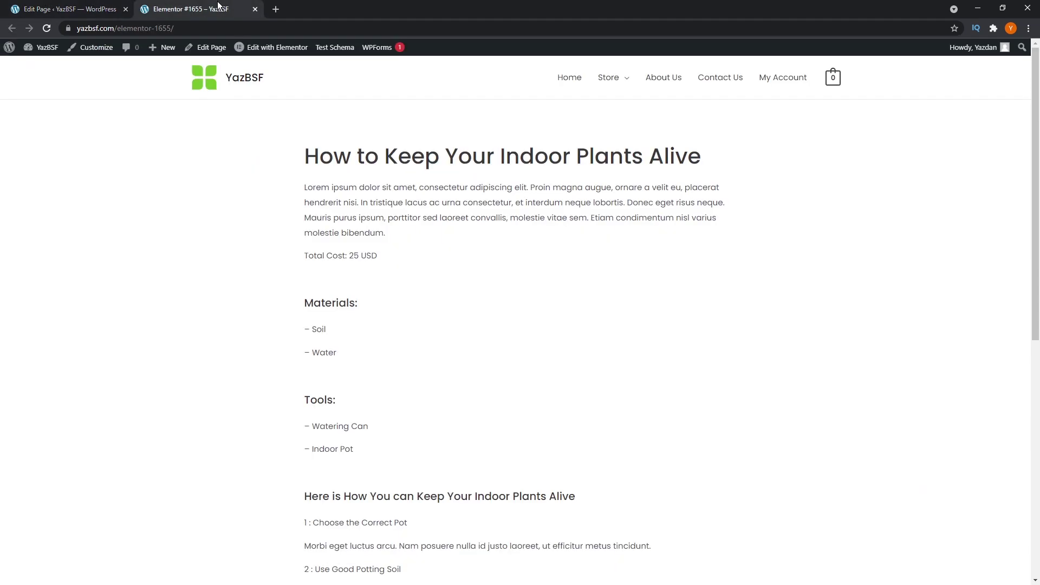
{"action": "left_click_drag", "start_coordinate": [320, 329], "coordinate": [313, 329]}
{"action": "right_click", "coordinate": [312, 329]}
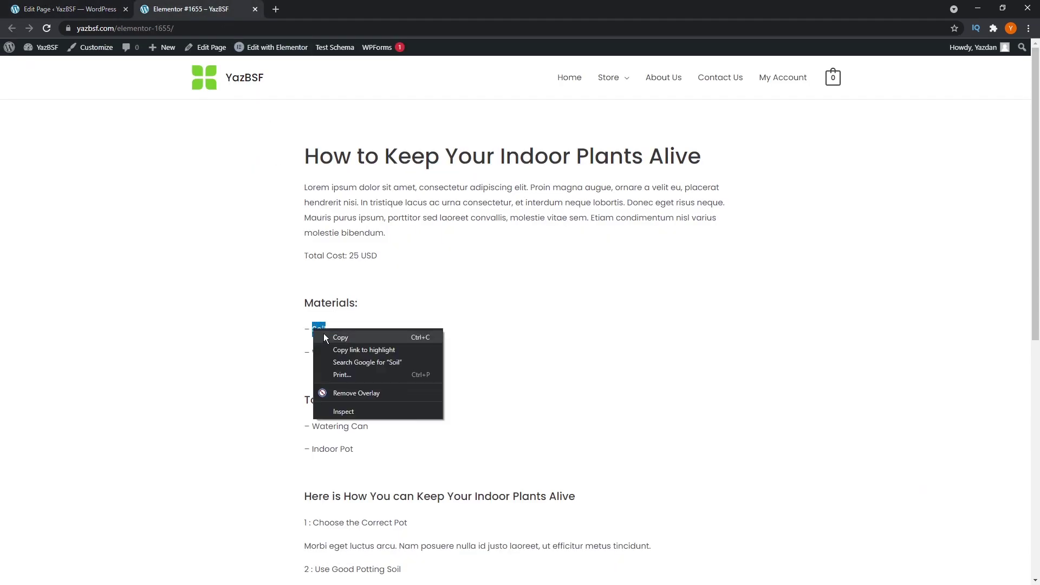
{"action": "left_click", "coordinate": [334, 337]}
{"action": "left_click", "coordinate": [71, 9]}
{"action": "right_click", "coordinate": [420, 460]}
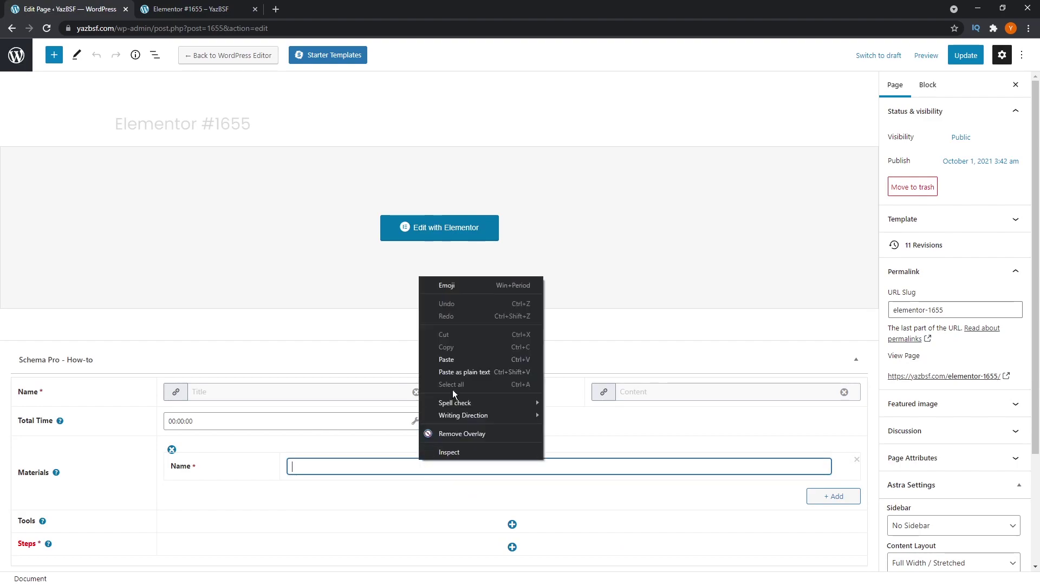
{"action": "left_click", "coordinate": [450, 358]}
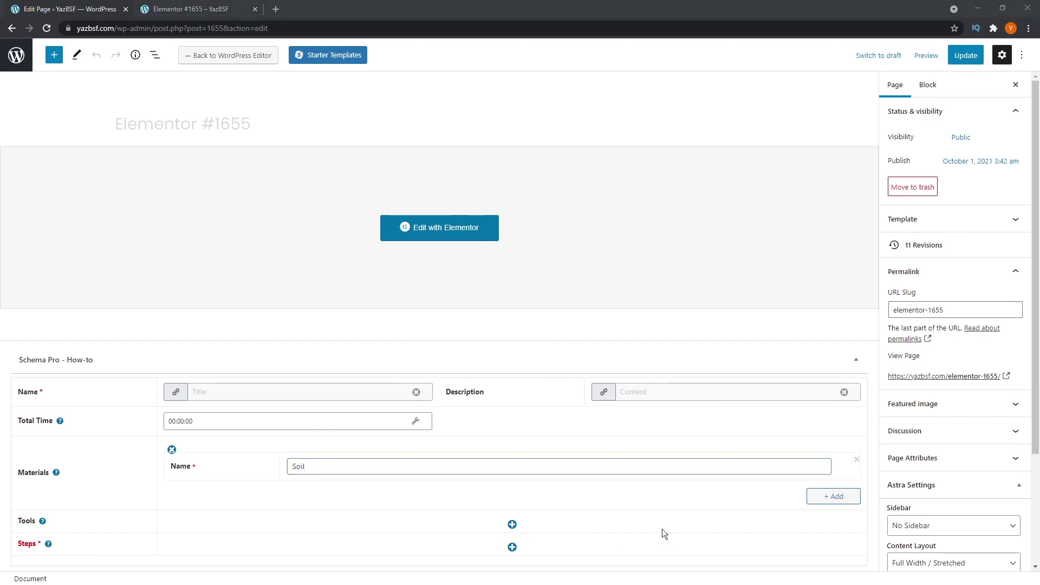
Step: Add a second material row, a tool row and a step row to the How-to schema
{"action": "left_click", "coordinate": [817, 495]}
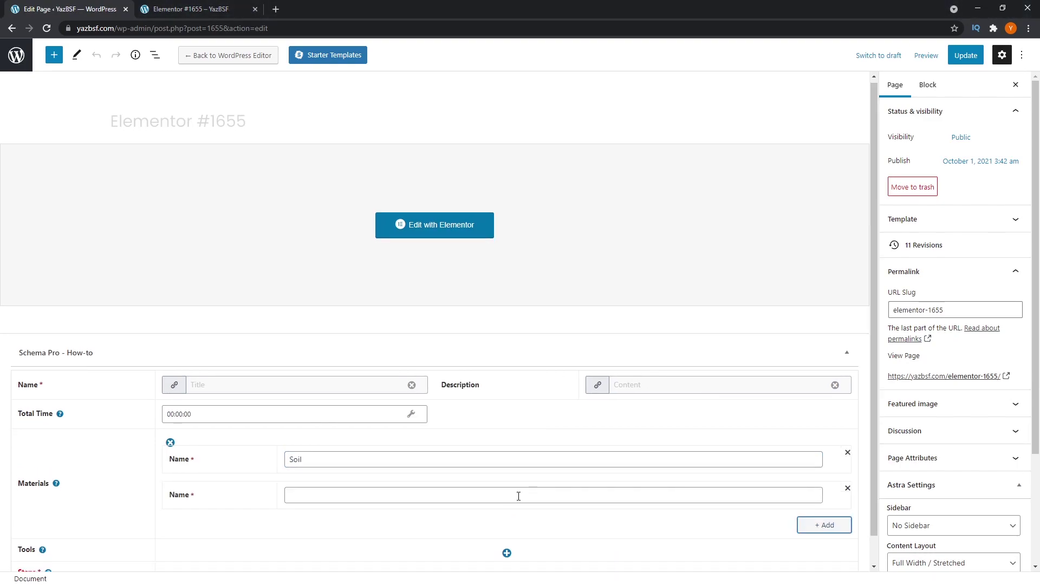
{"action": "scroll", "coordinate": [519, 496], "scroll_direction": "down", "scroll_amount": 1}
{"action": "left_click", "coordinate": [506, 522]}
{"action": "scroll", "coordinate": [529, 516], "scroll_direction": "down", "scroll_amount": 1}
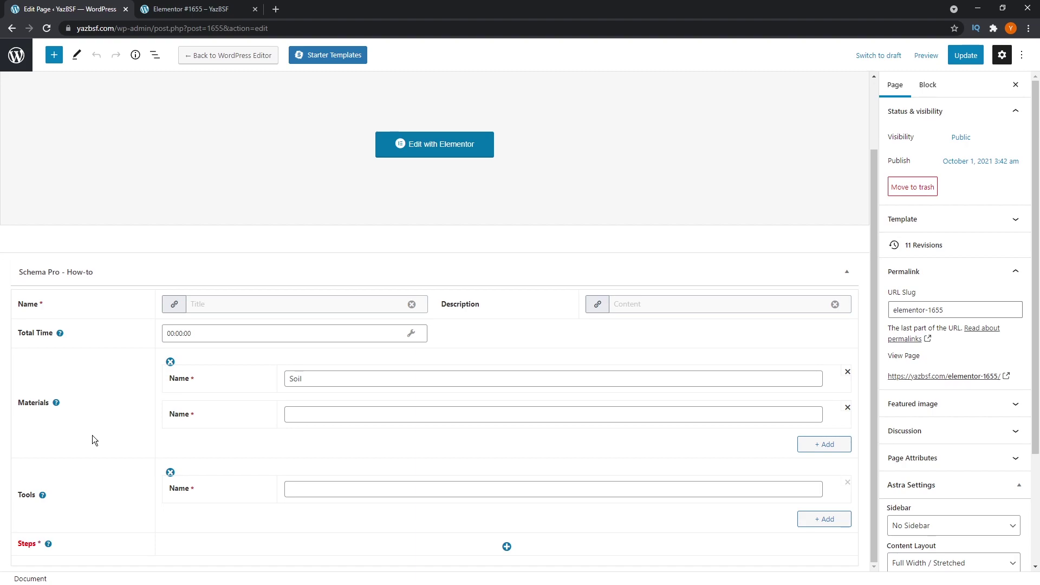
{"action": "left_click", "coordinate": [507, 547]}
{"action": "scroll", "coordinate": [489, 524], "scroll_direction": "down", "scroll_amount": 3}
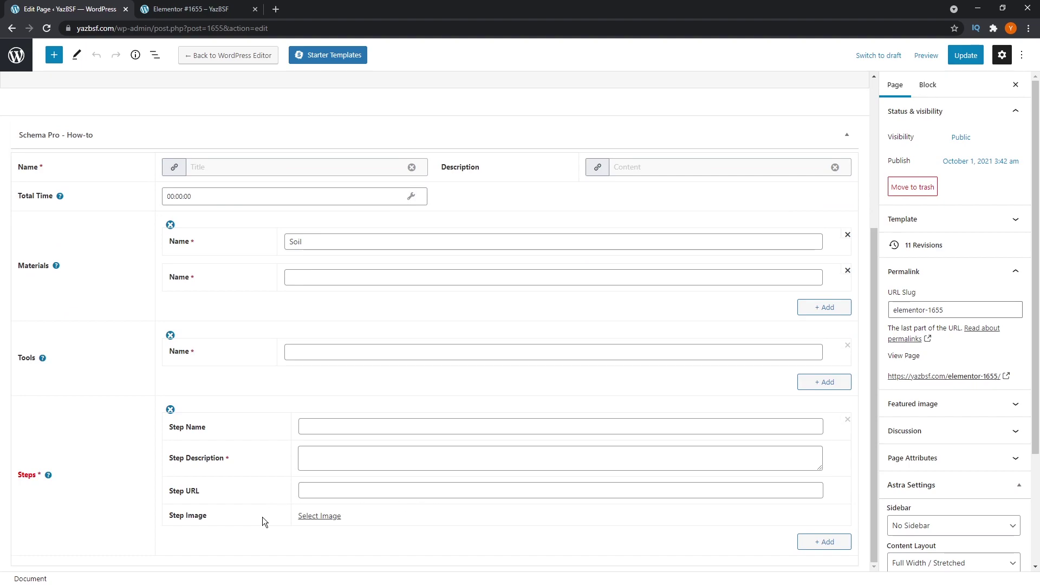
{"action": "scroll", "coordinate": [262, 517], "scroll_direction": "up", "scroll_amount": 2}
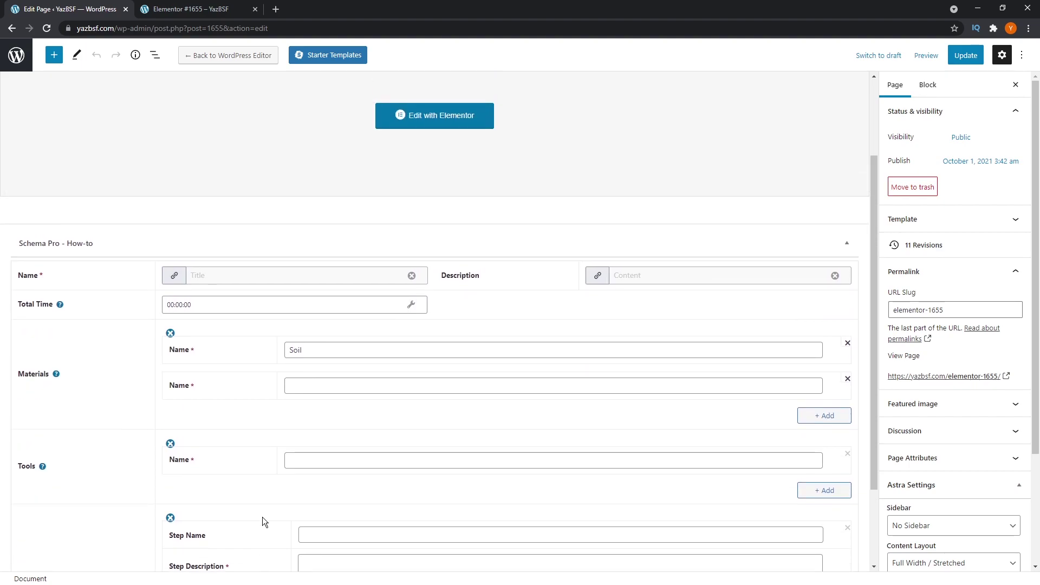
Step: Fill material Water, tools Watering Can and Indoor Pot, and Steps 1–4, then update the page
{"action": "scroll", "coordinate": [262, 517], "scroll_direction": "down", "scroll_amount": 2}
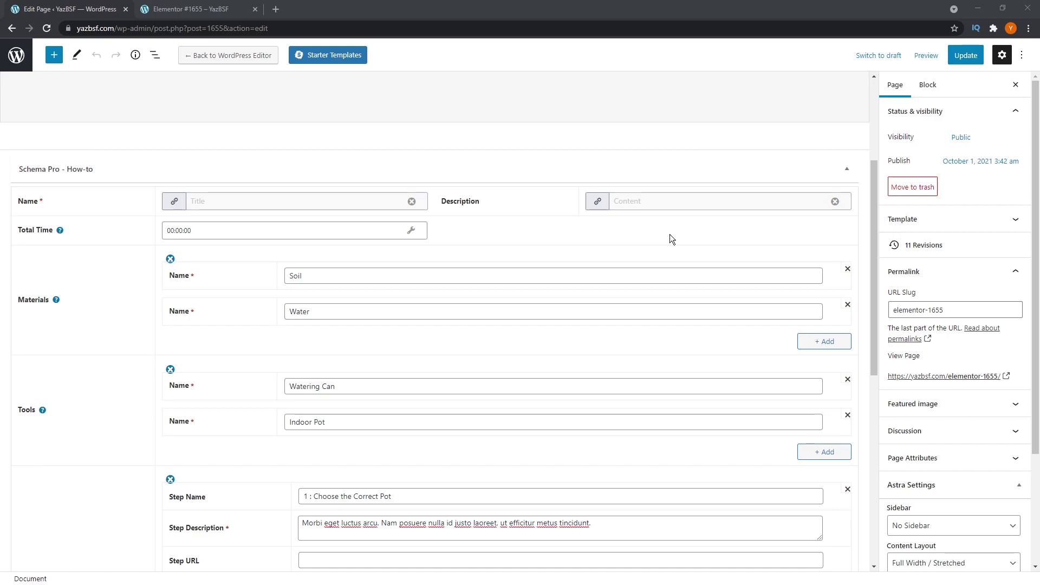
{"action": "scroll", "coordinate": [430, 368], "scroll_direction": "down", "scroll_amount": 4}
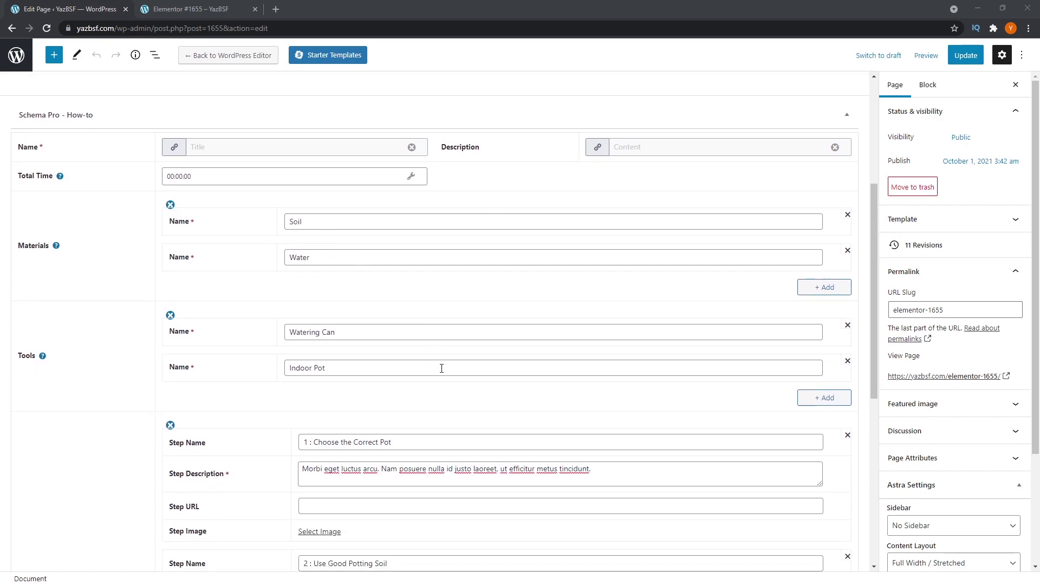
{"action": "scroll", "coordinate": [454, 367], "scroll_direction": "down", "scroll_amount": 4}
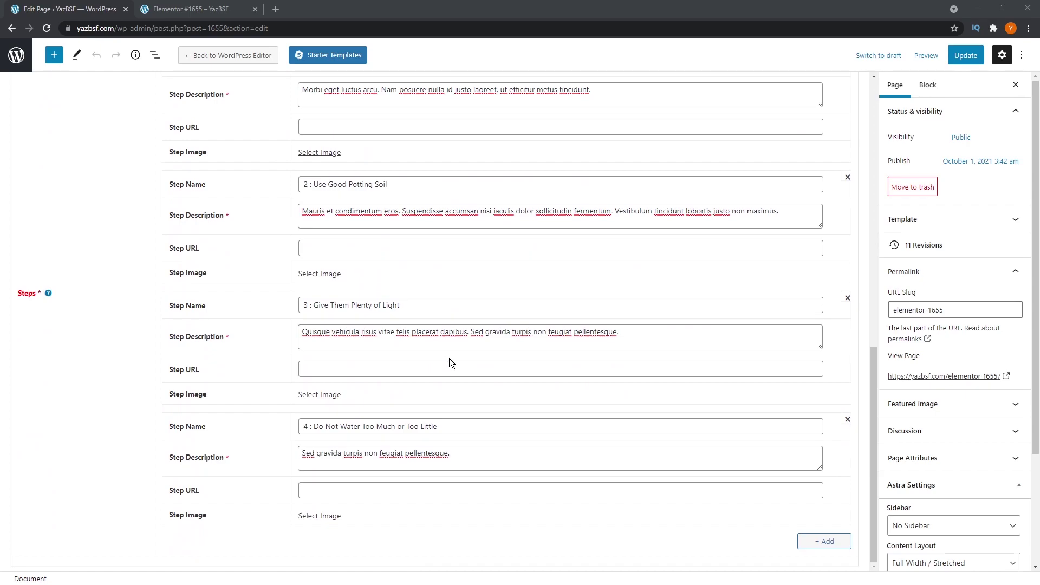
{"action": "scroll", "coordinate": [450, 361], "scroll_direction": "up", "scroll_amount": 6}
{"action": "left_click", "coordinate": [970, 59]}
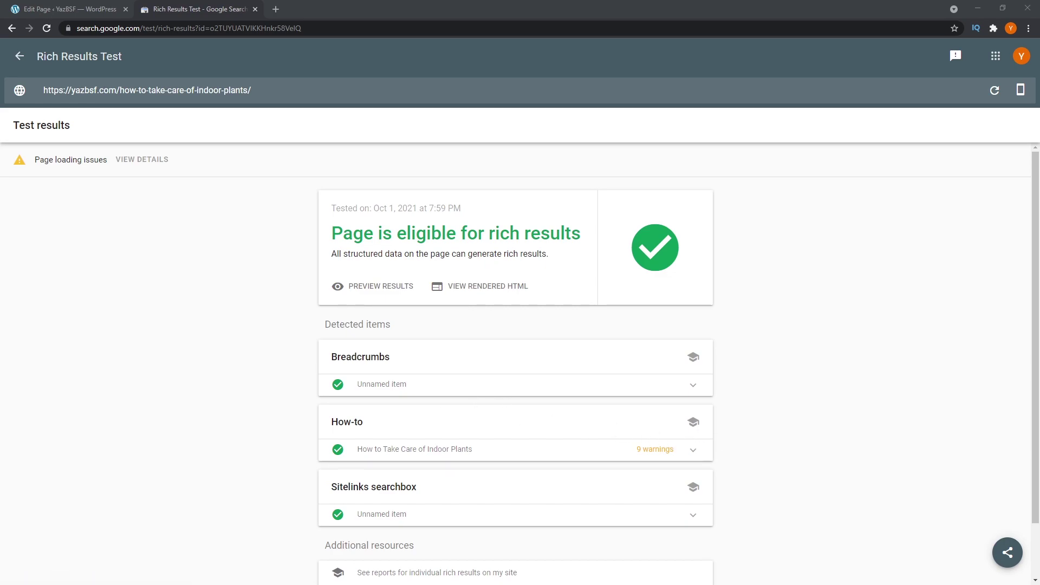
Step: Bring the Schema Pro browser window forward, maximize it, and close the extra Schema Pro tab
{"action": "key", "text": "alt+Tab"}
{"action": "left_click_drag", "start_coordinate": [436, 4], "coordinate": [437, 2]}
{"action": "left_click", "coordinate": [125, 9]}
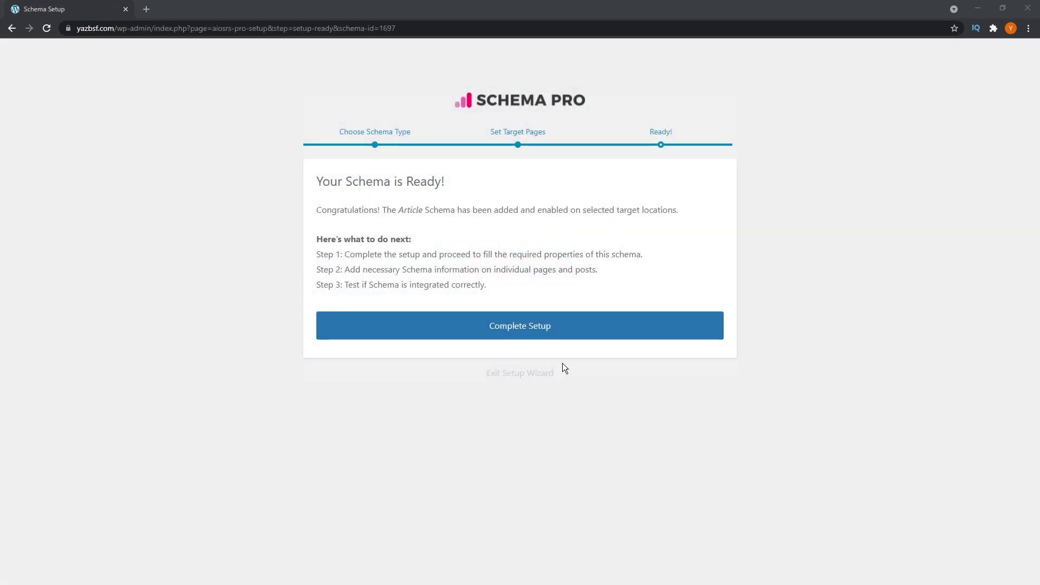
Step: Complete the Schema Pro setup and review the Article schema's All Singulars location and field mappings
{"action": "left_click", "coordinate": [554, 338]}
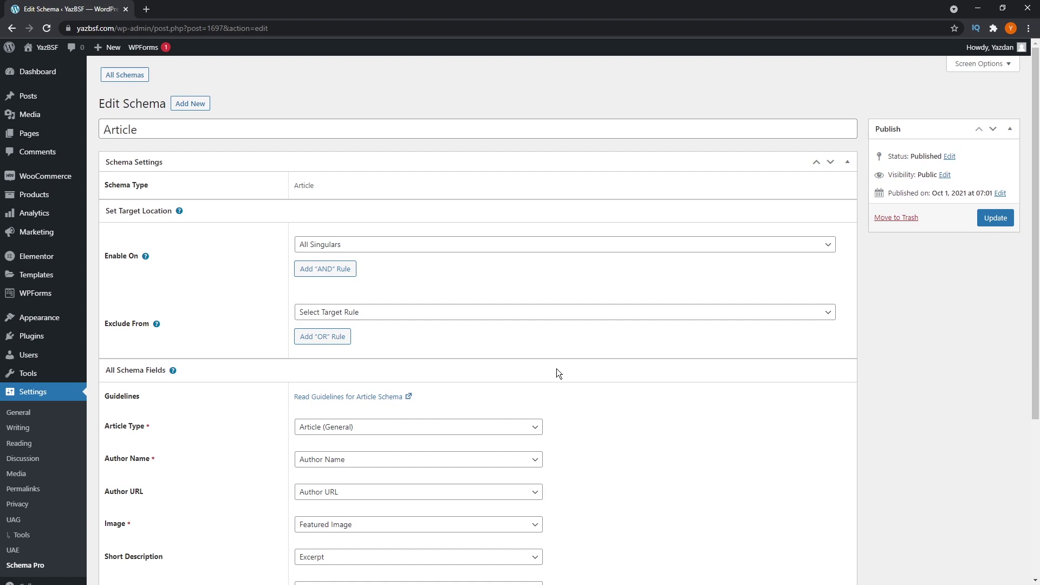
{"action": "scroll", "coordinate": [557, 368], "scroll_direction": "down", "scroll_amount": 1}
{"action": "scroll", "coordinate": [412, 325], "scroll_direction": "up", "scroll_amount": 2}
{"action": "scroll", "coordinate": [255, 391], "scroll_direction": "down", "scroll_amount": 4}
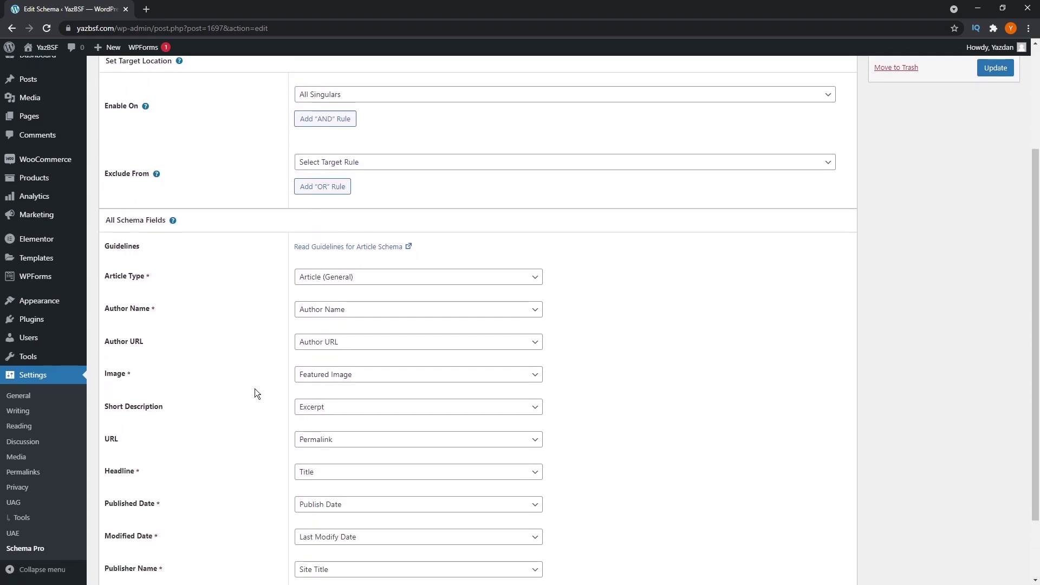
{"action": "scroll", "coordinate": [255, 383], "scroll_direction": "down", "scroll_amount": 1}
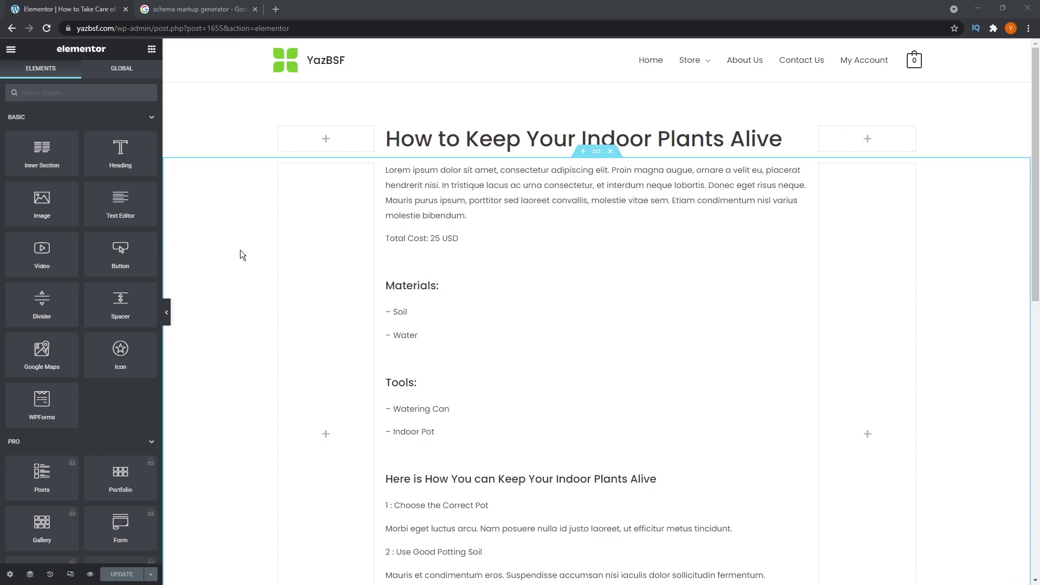
Step: Open Schema Markup Generator (JSON-LD) | TechnicalSEO.com from the Google search results
{"action": "left_click", "coordinate": [191, 9]}
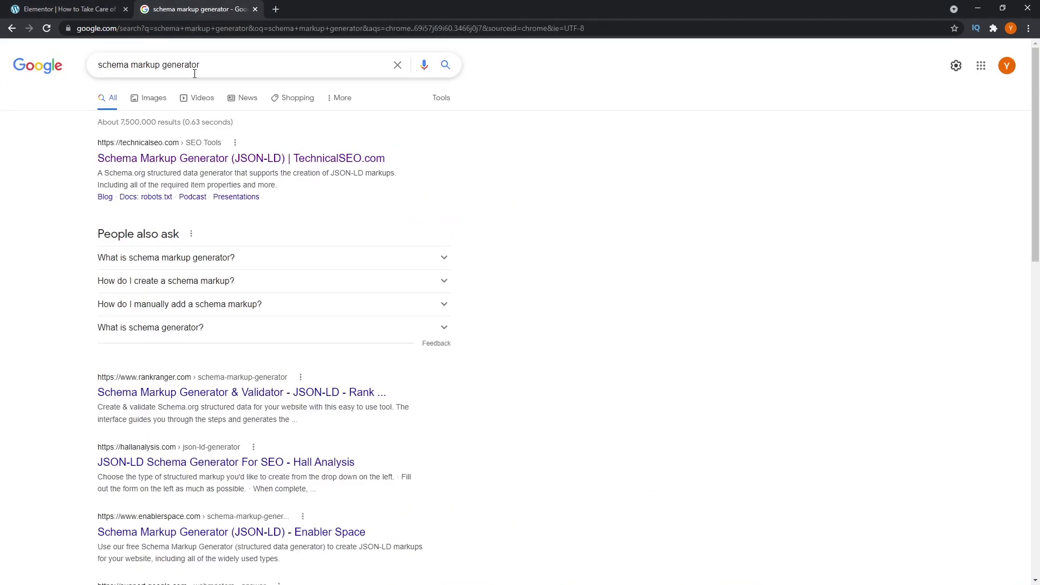
{"action": "left_click", "coordinate": [179, 160]}
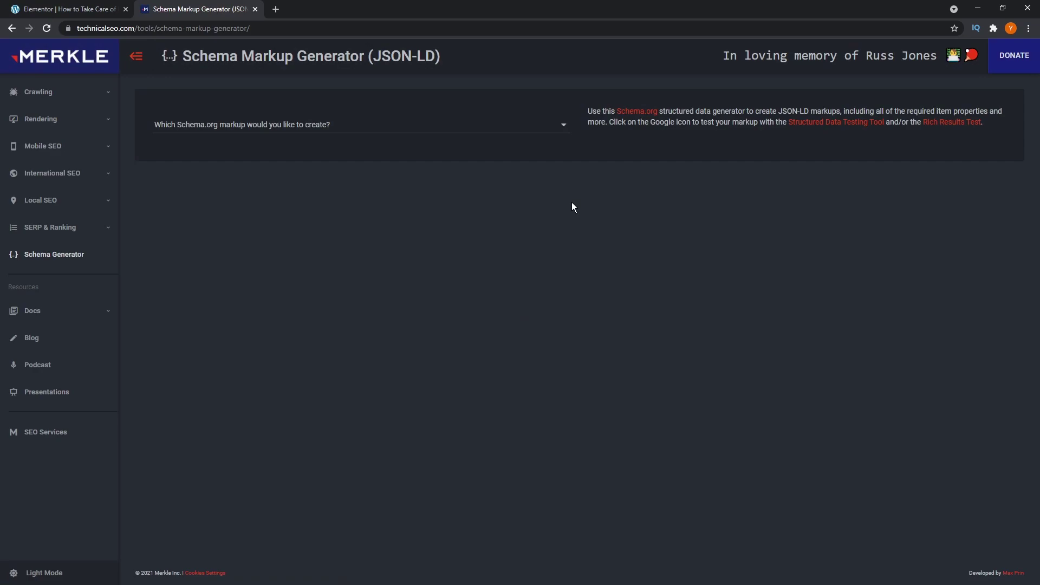
Step: Choose the How-to schema type and fill in name, description, cost, supplies, tools and four steps
{"action": "left_click", "coordinate": [458, 132]}
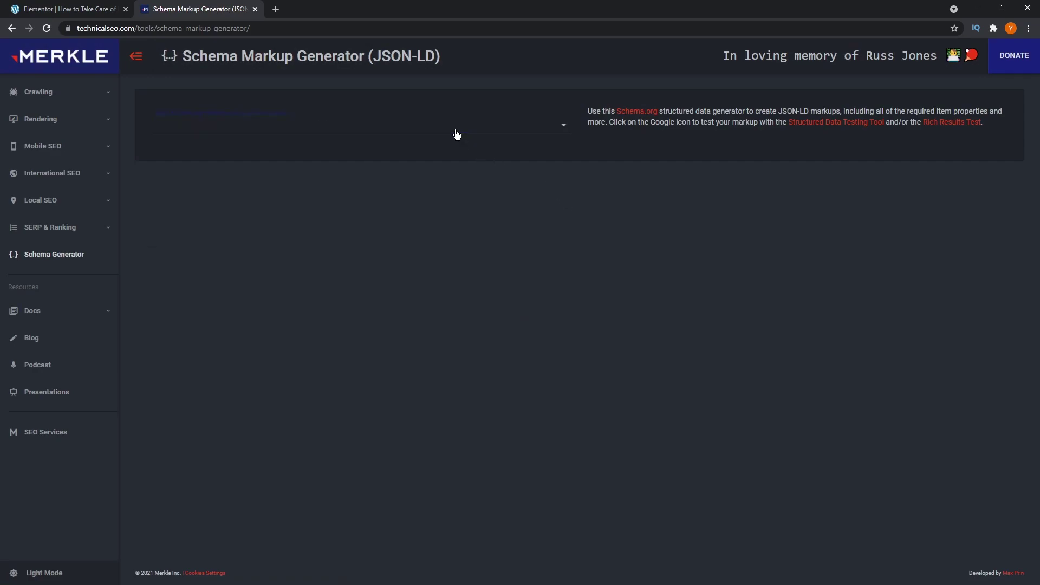
{"action": "left_click", "coordinate": [352, 229]}
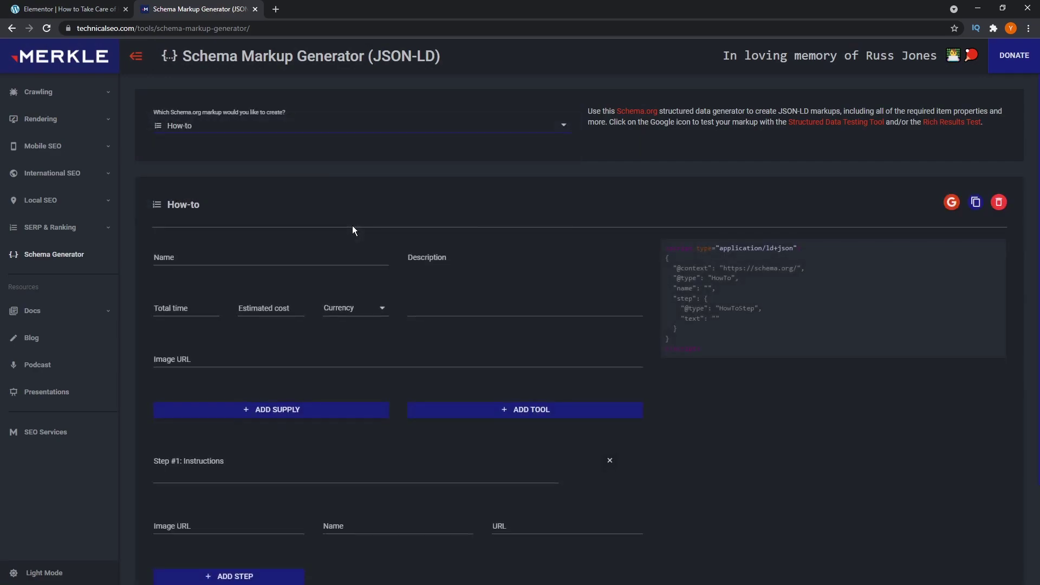
{"action": "scroll", "coordinate": [297, 250], "scroll_direction": "down", "scroll_amount": 2}
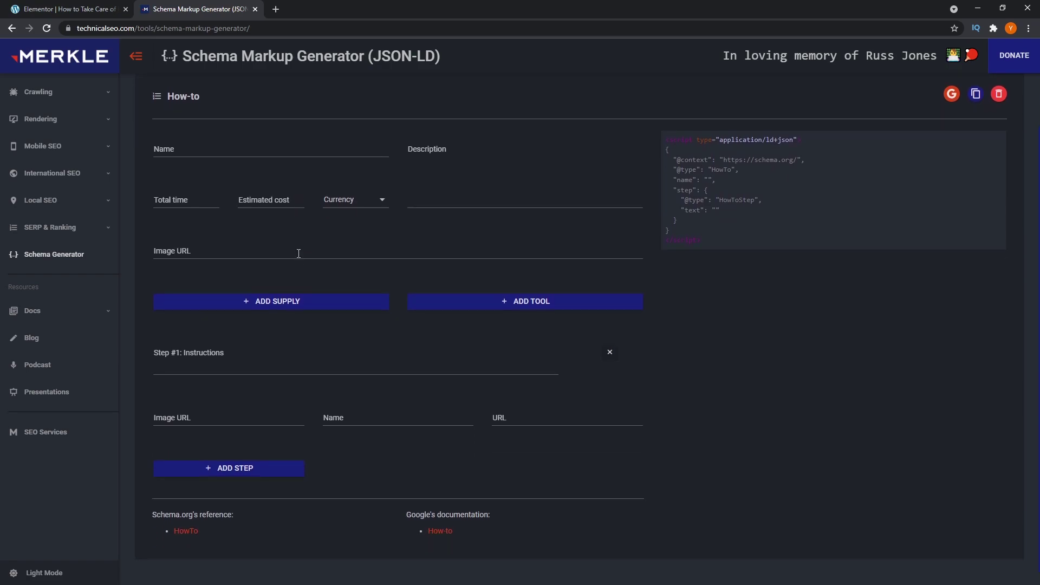
{"action": "scroll", "coordinate": [298, 255], "scroll_direction": "up", "scroll_amount": 1}
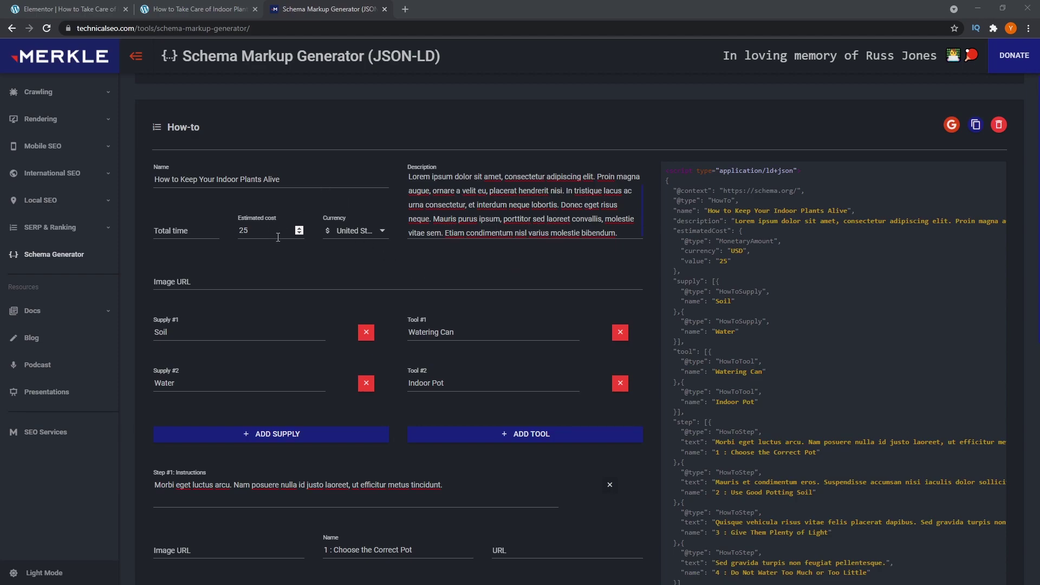
{"action": "scroll", "coordinate": [349, 254], "scroll_direction": "down", "scroll_amount": 1}
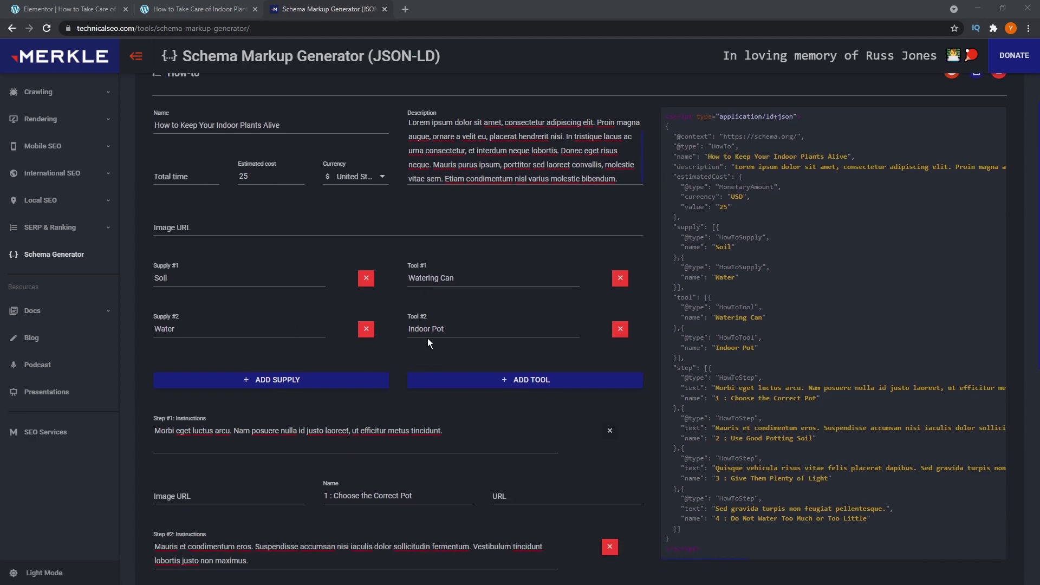
{"action": "scroll", "coordinate": [427, 339], "scroll_direction": "down", "scroll_amount": 5}
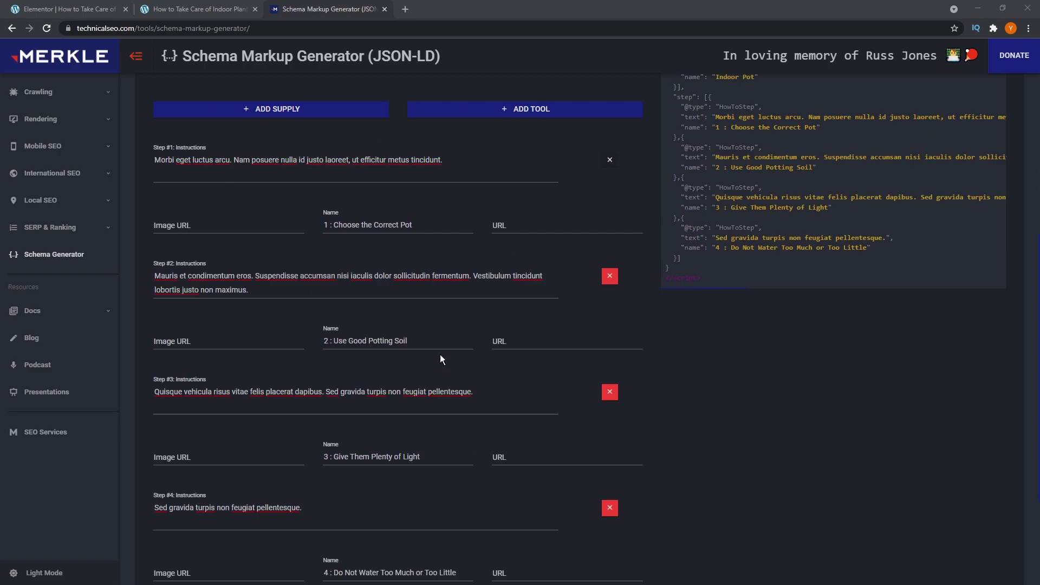
{"action": "scroll", "coordinate": [573, 427], "scroll_direction": "up", "scroll_amount": 6}
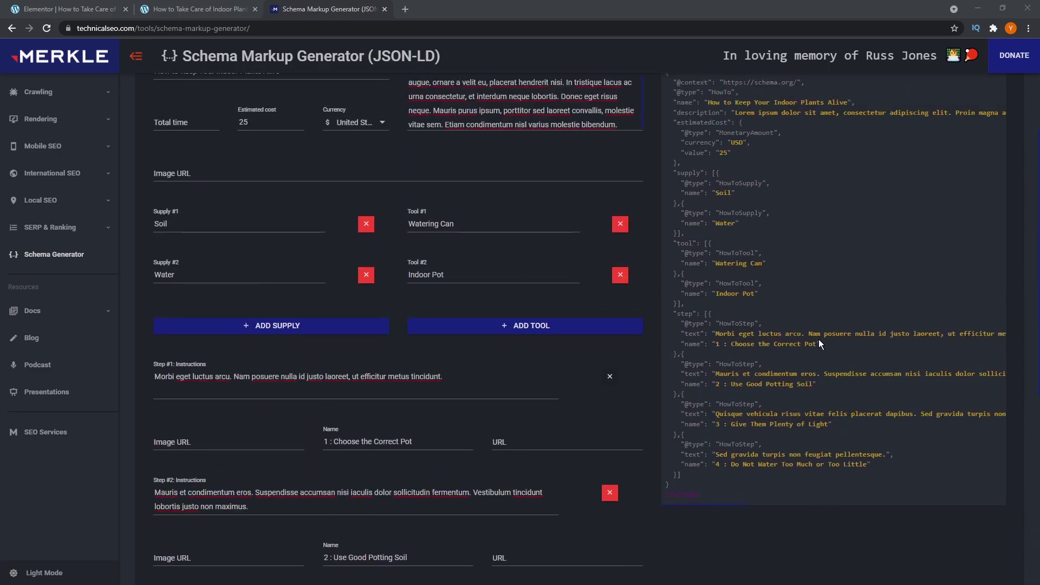
{"action": "scroll", "coordinate": [725, 175], "scroll_direction": "down", "scroll_amount": 1}
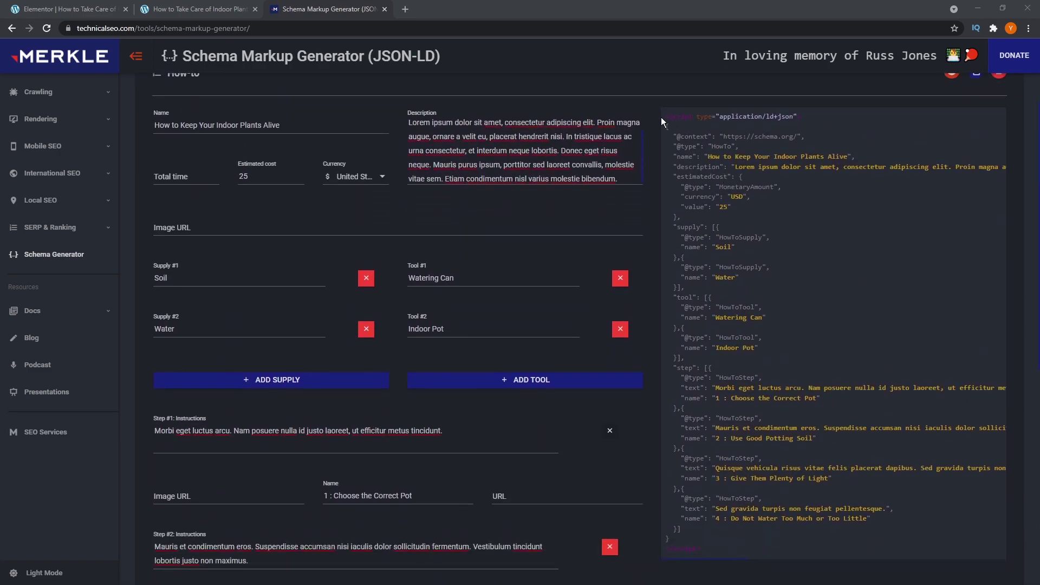
Step: Select and copy the generated How-to JSON-LD script
{"action": "left_click_drag", "start_coordinate": [666, 116], "coordinate": [906, 555]}
{"action": "right_click", "coordinate": [741, 466]}
{"action": "left_click", "coordinate": [759, 471]}
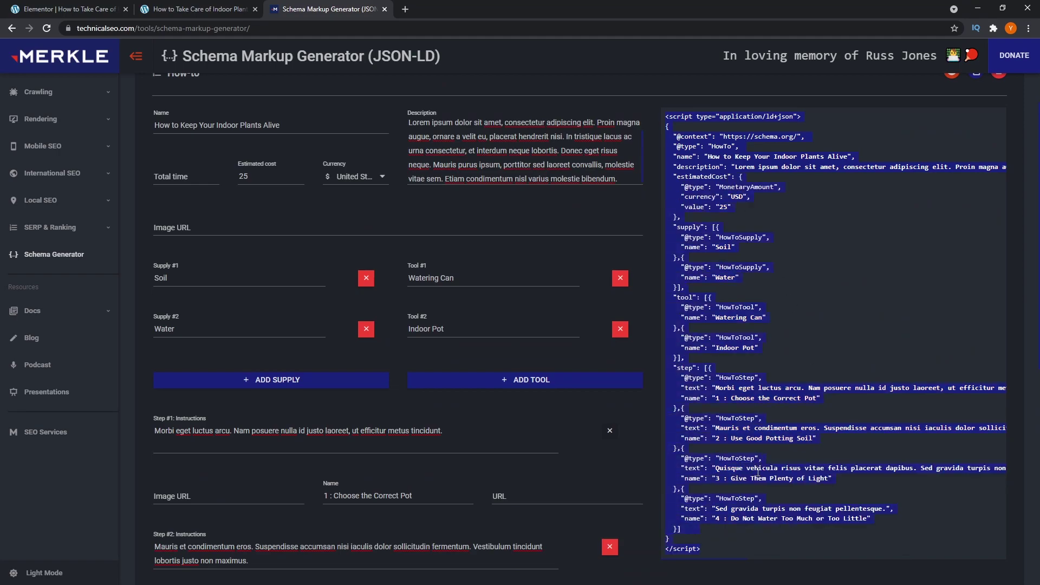
Step: Add an HTML widget below the plant-care steps with the pasted How-to JSON-LD, then update the page
{"action": "left_click", "coordinate": [81, 9]}
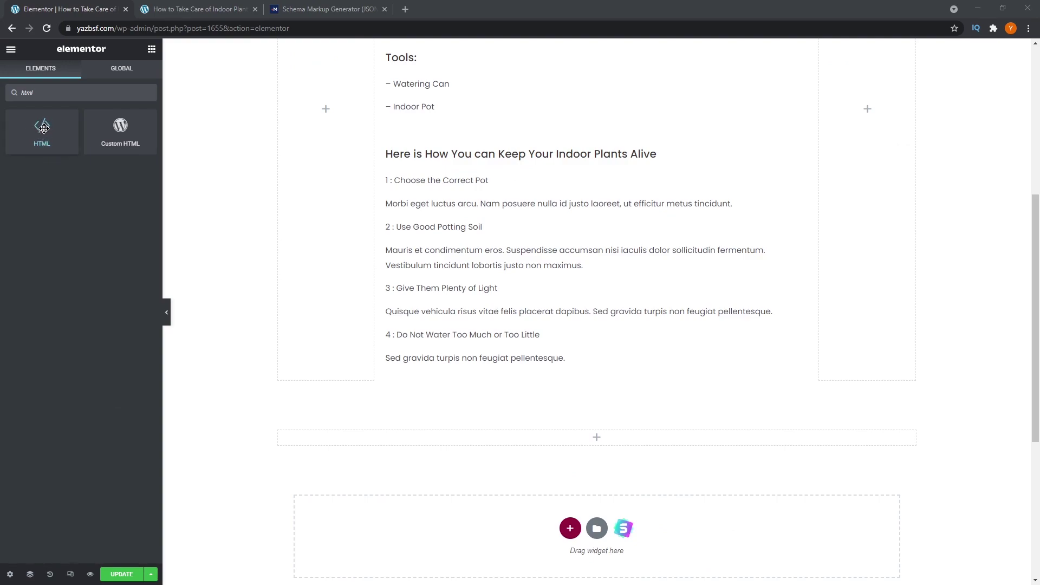
{"action": "left_click_drag", "start_coordinate": [47, 125], "coordinate": [602, 437]}
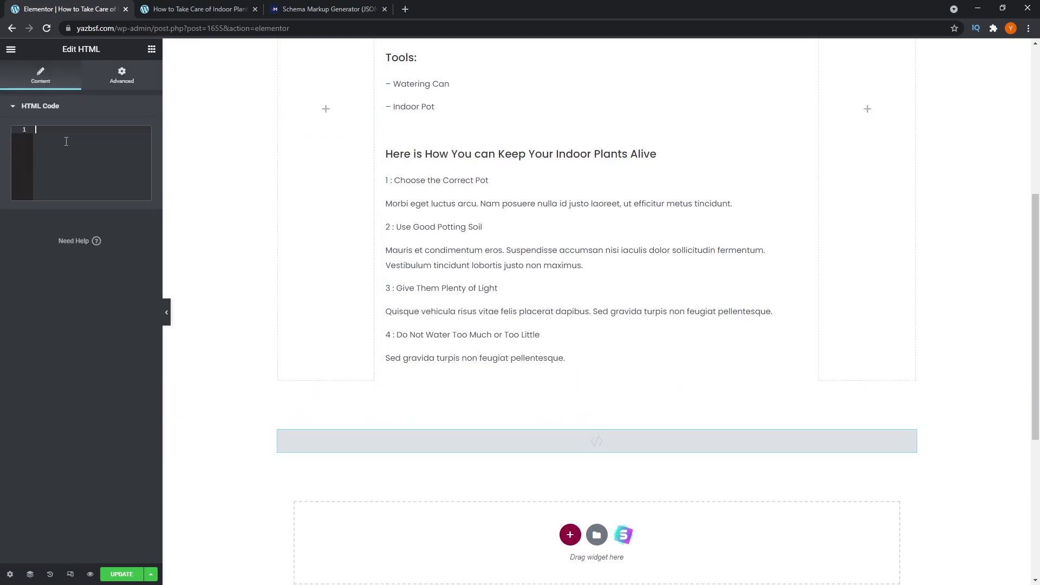
{"action": "key", "text": "ctrl+v"}
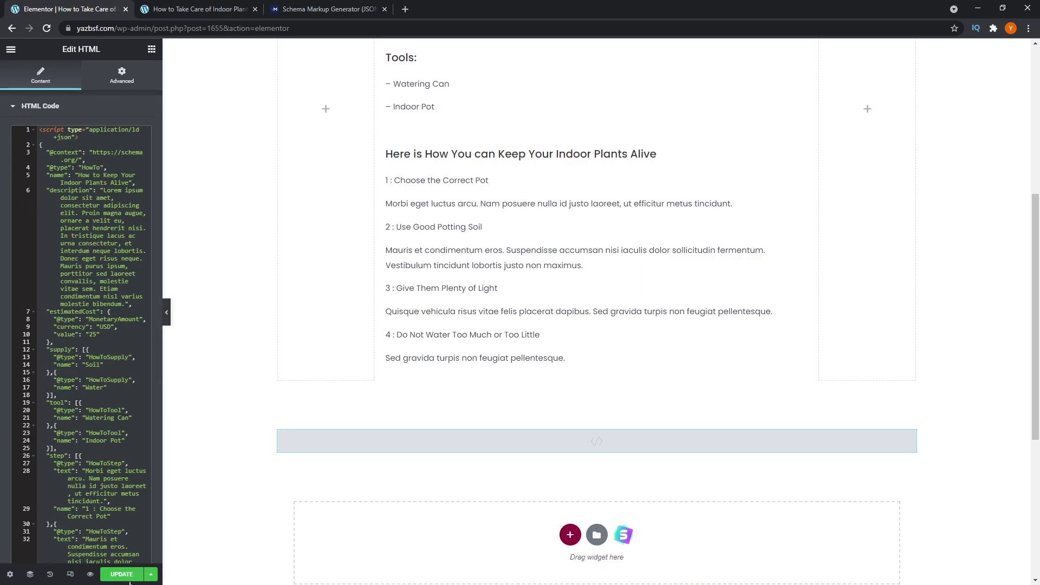
{"action": "left_click", "coordinate": [124, 575]}
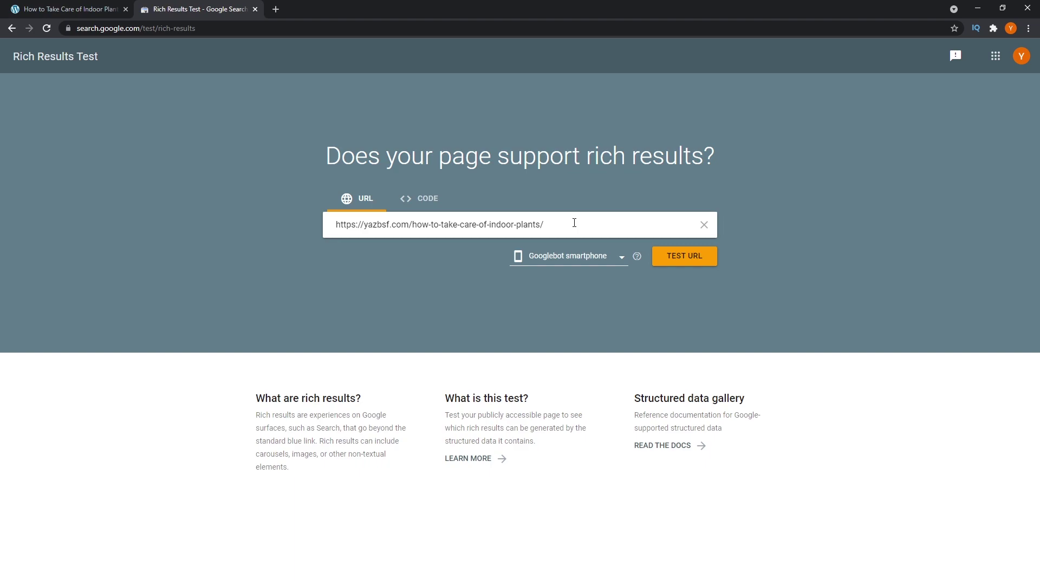
Step: Test the indoor-plants page URL and confirm the How-to item is eligible, with 9 warnings
{"action": "left_click", "coordinate": [678, 257]}
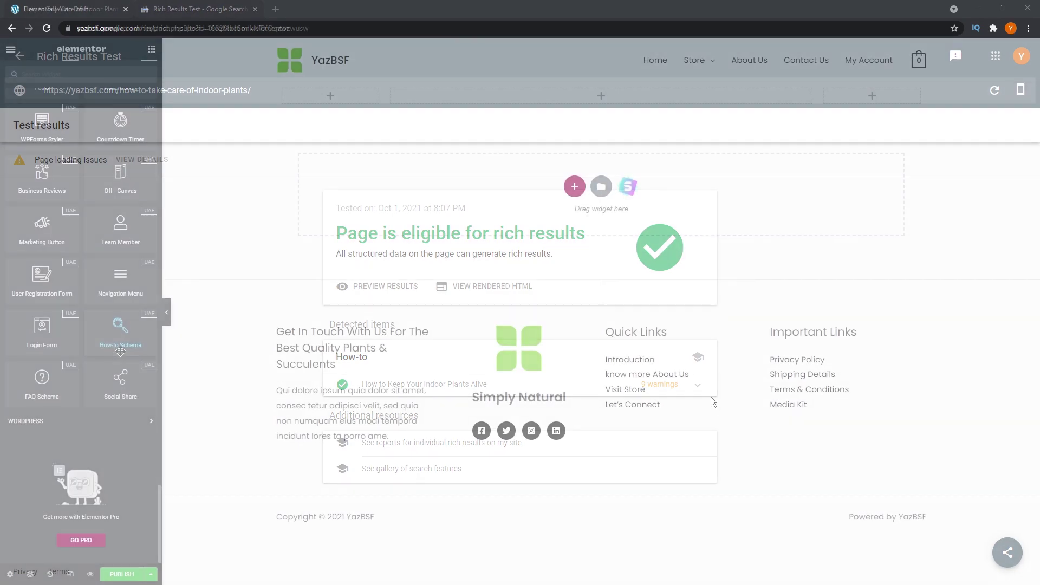
Step: Drop the UAE How-to Schema widget into the top section's middle column and review its default content
{"action": "left_click_drag", "start_coordinate": [109, 343], "coordinate": [603, 101]}
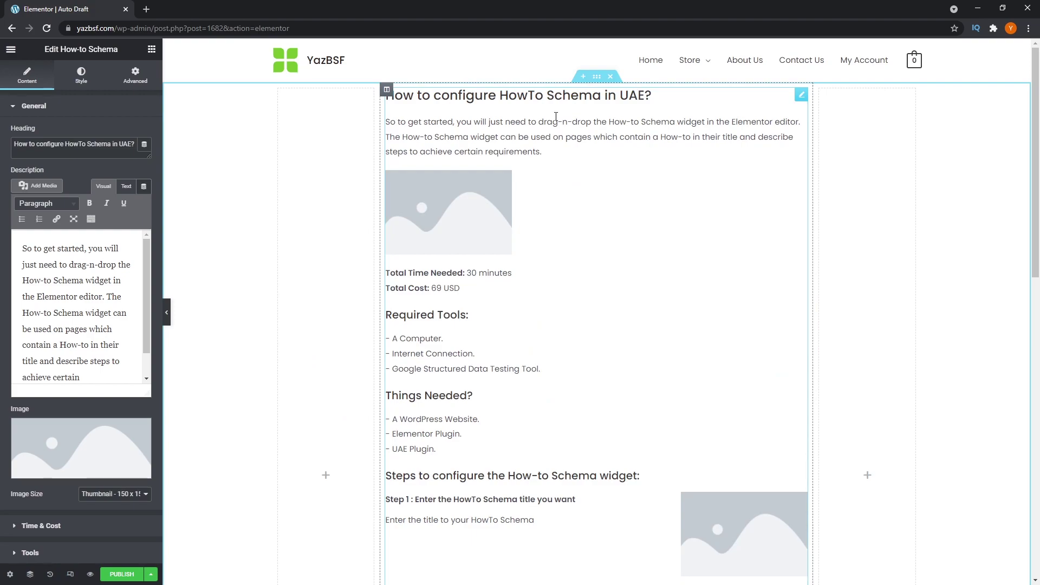
{"action": "scroll", "coordinate": [536, 202], "scroll_direction": "down", "scroll_amount": 2}
{"action": "scroll", "coordinate": [535, 202], "scroll_direction": "down", "scroll_amount": 5}
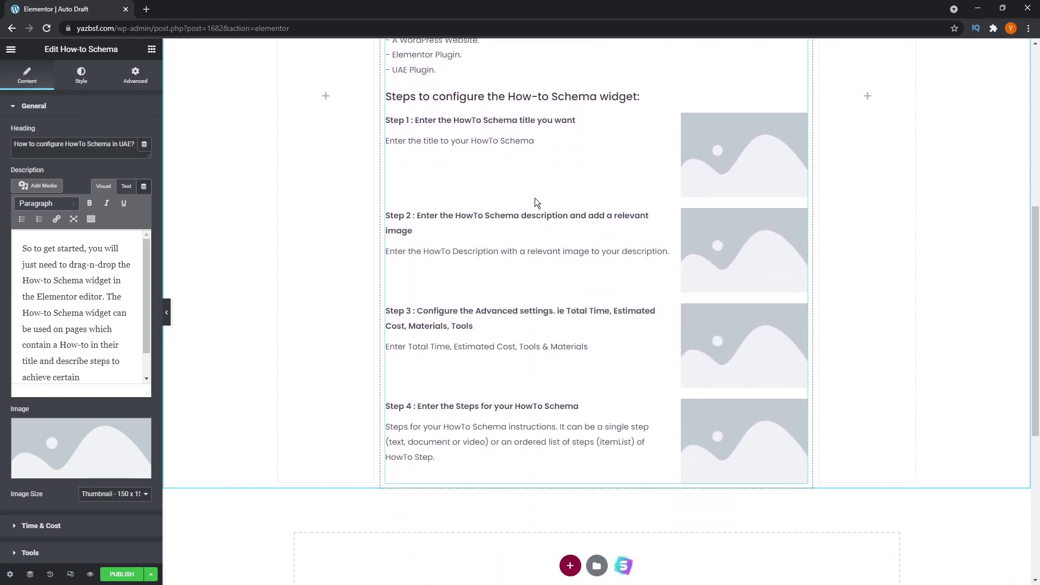
{"action": "scroll", "coordinate": [535, 202], "scroll_direction": "up", "scroll_amount": 7}
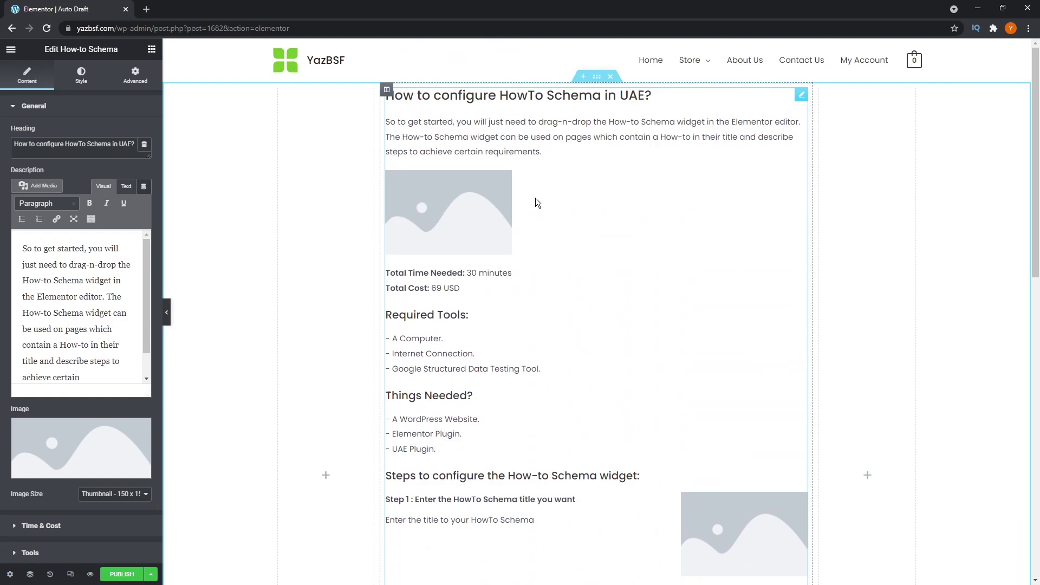